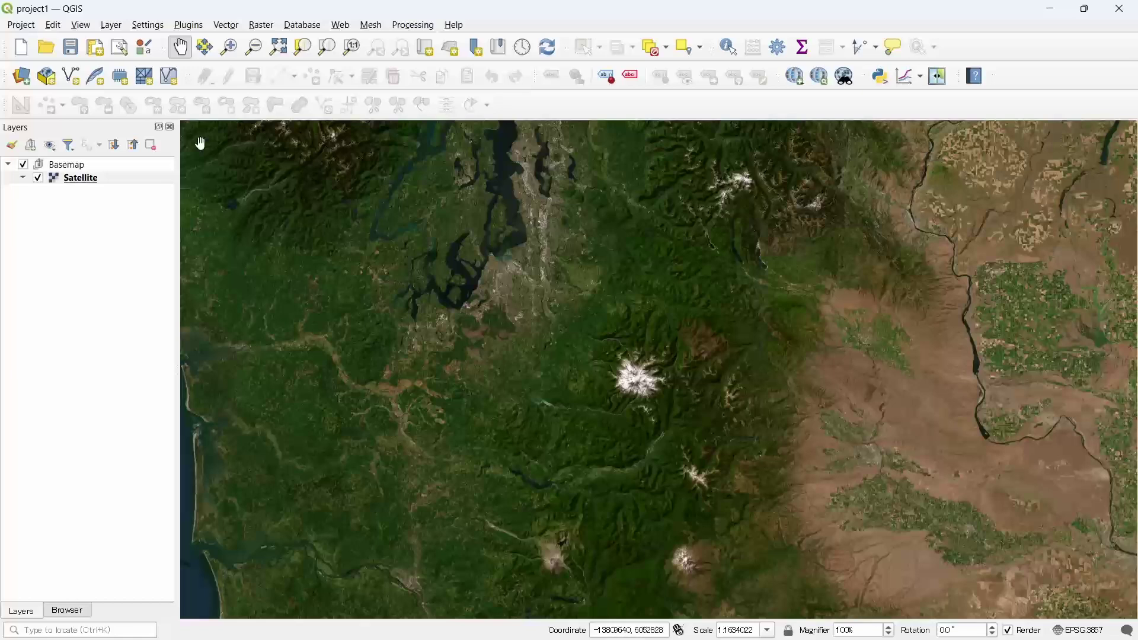
- Find and install the Google Earth Engine plugin (0.1.3), then close the plugin manager
left_click(188, 26)
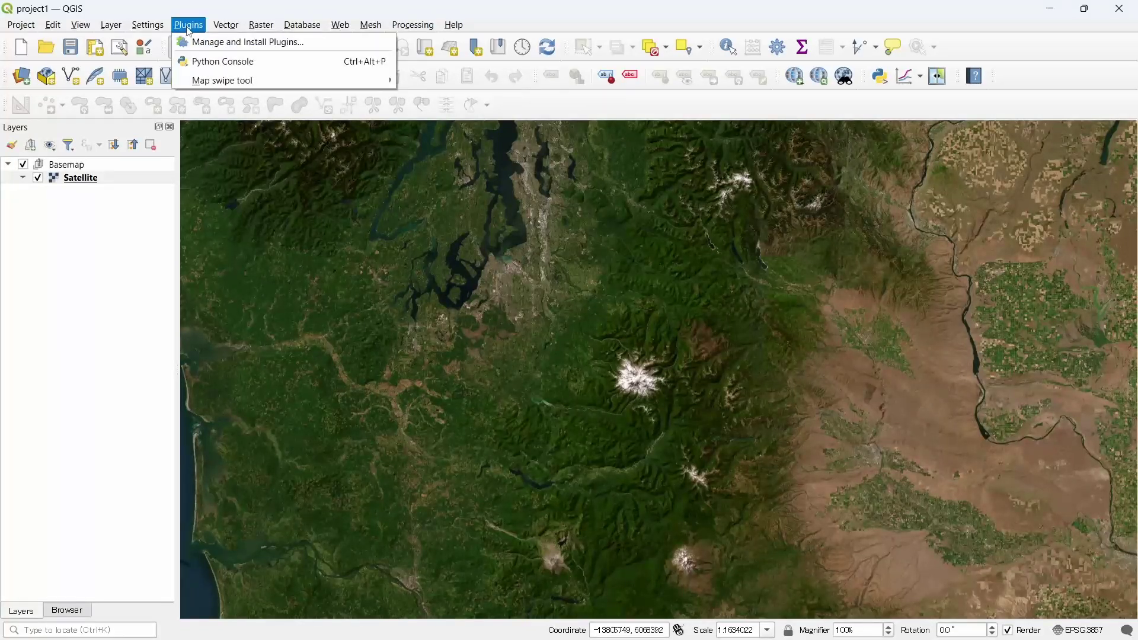
left_click(229, 43)
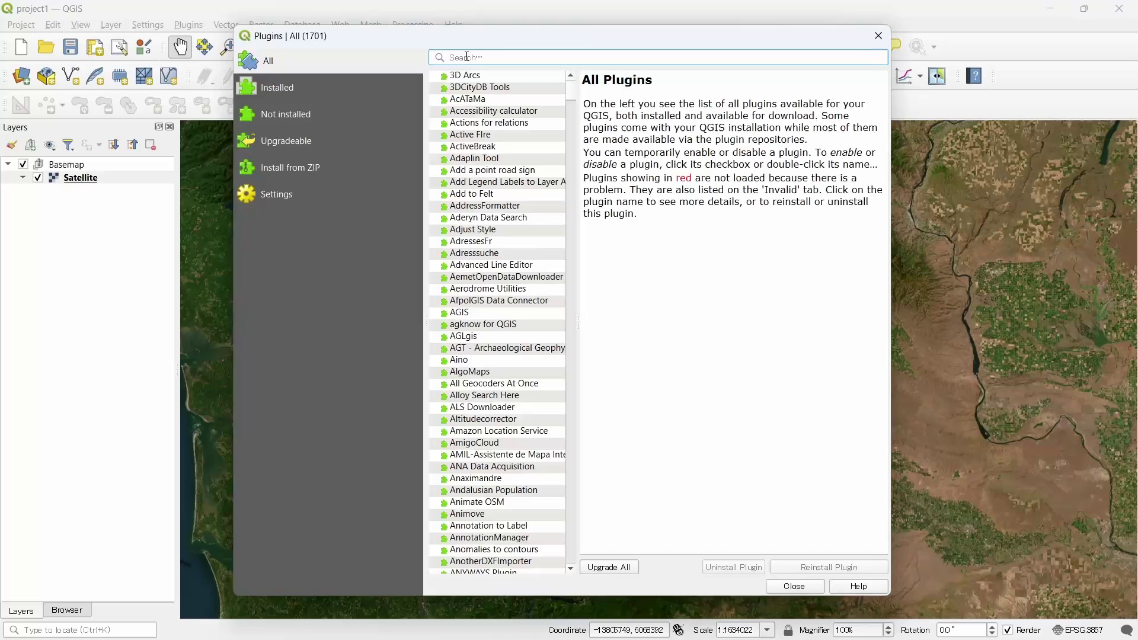
type("goo")
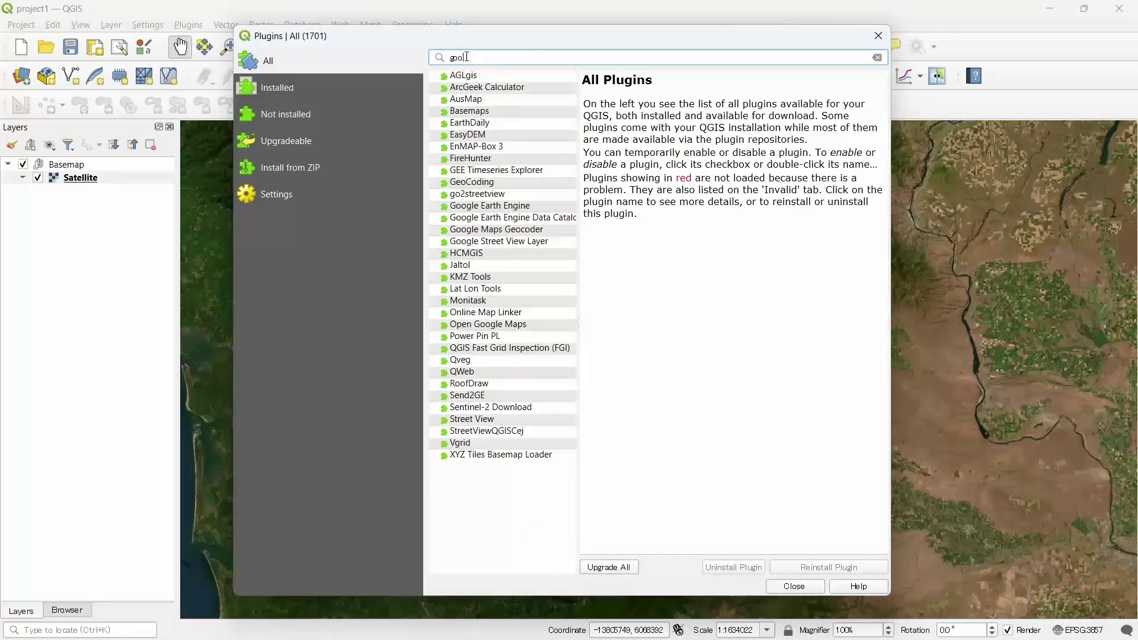
type("gle eart")
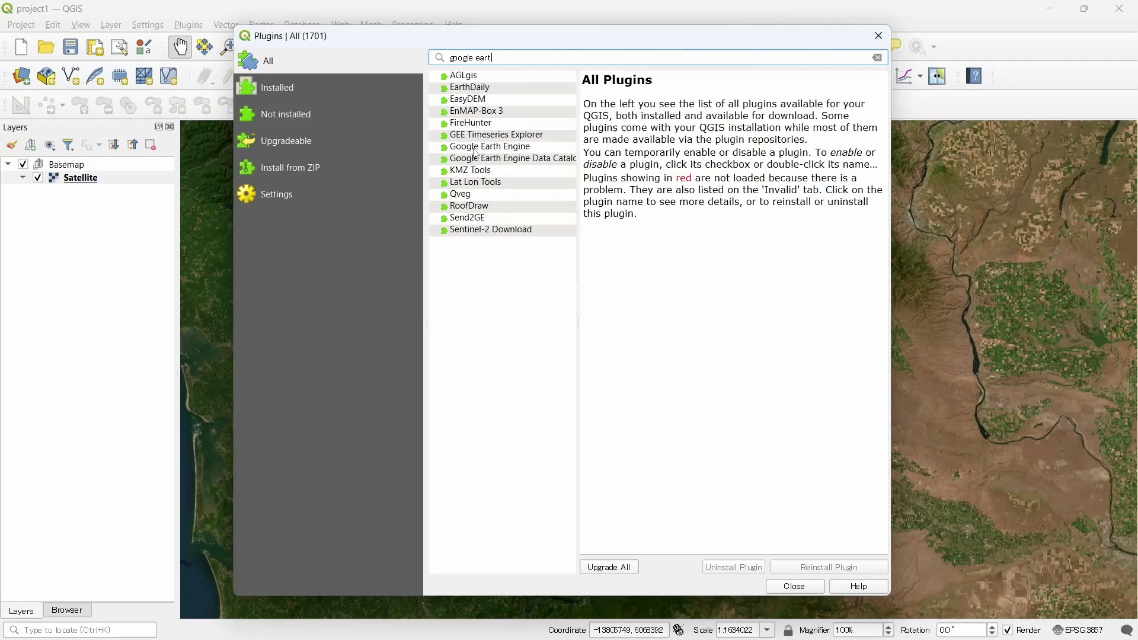
left_click(507, 149)
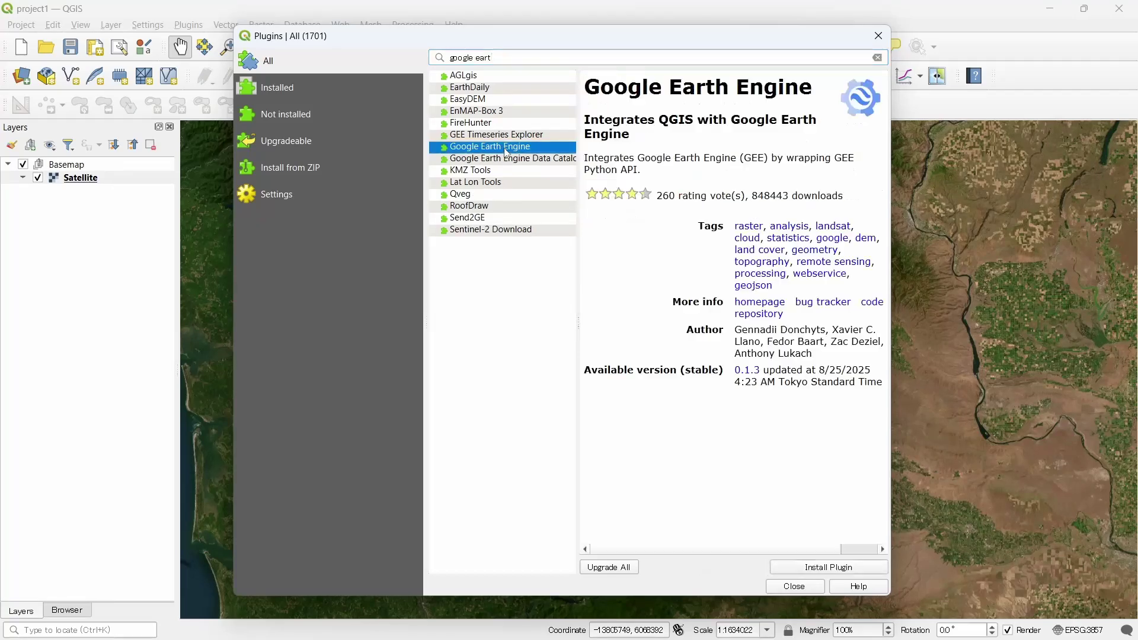
left_click(826, 573)
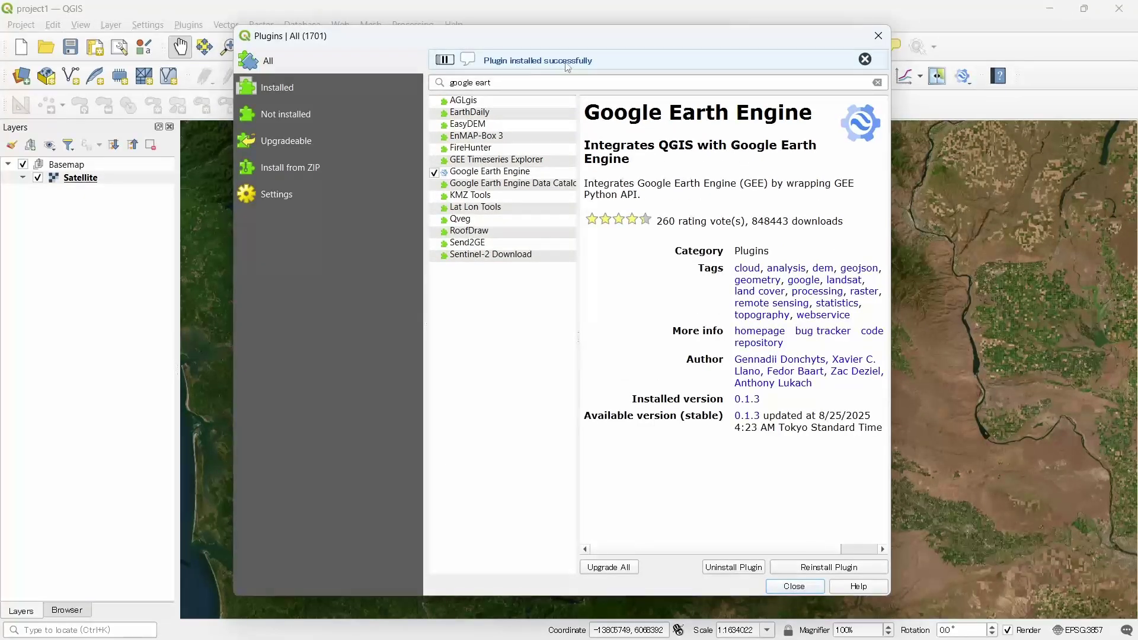
left_click(796, 588)
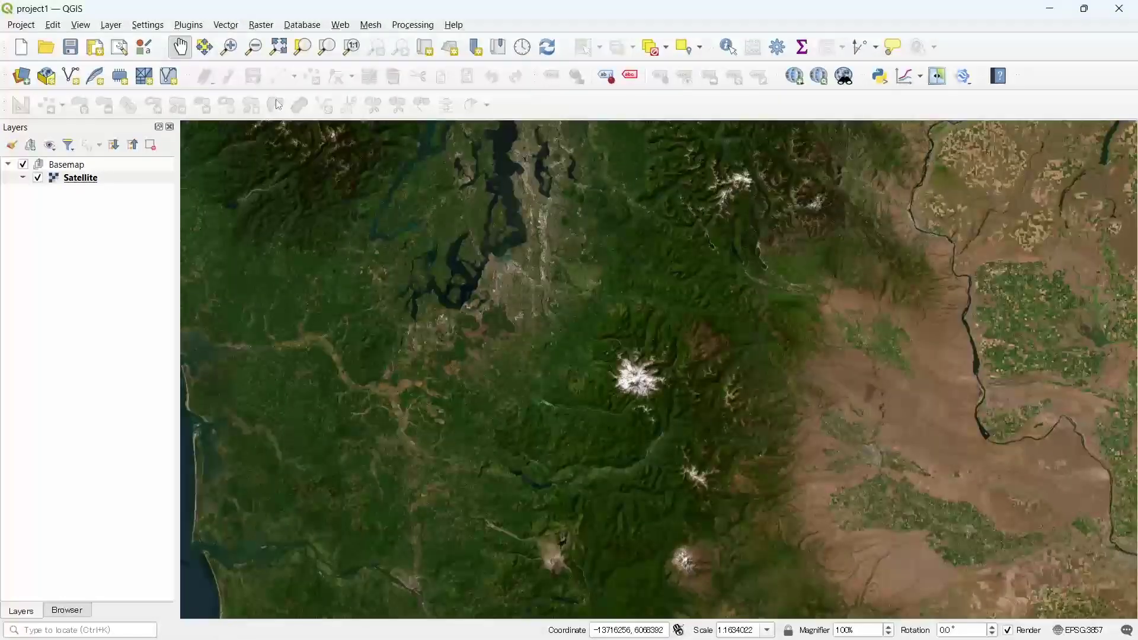
- Launch the Google Earth Engine Sign-in command from the Plugins menu
left_click(190, 26)
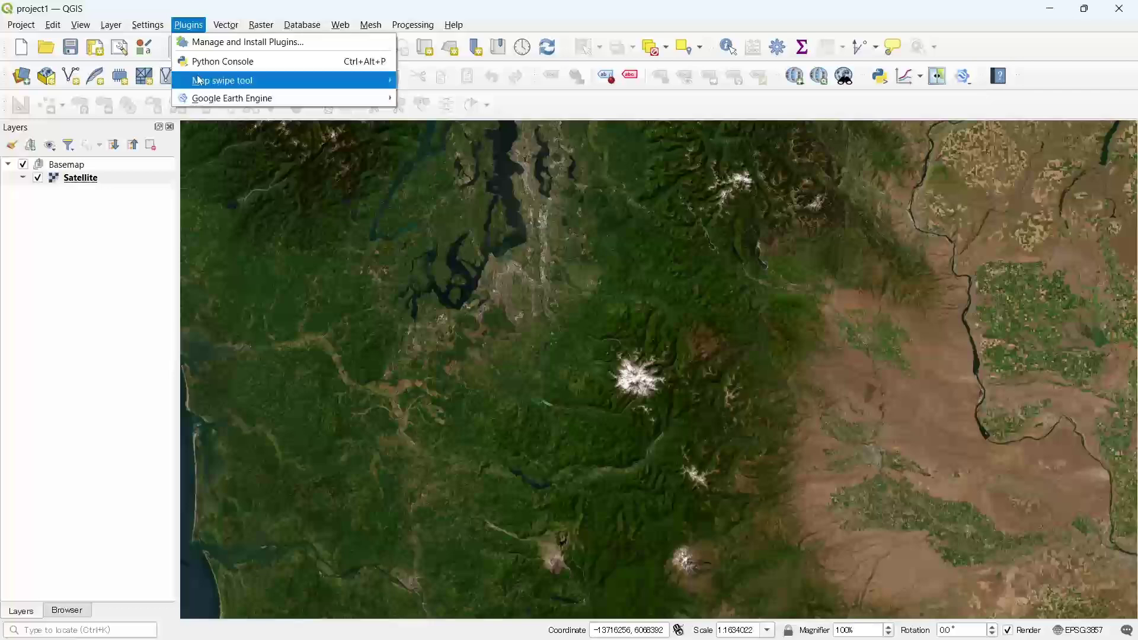
mouse_move(234, 99)
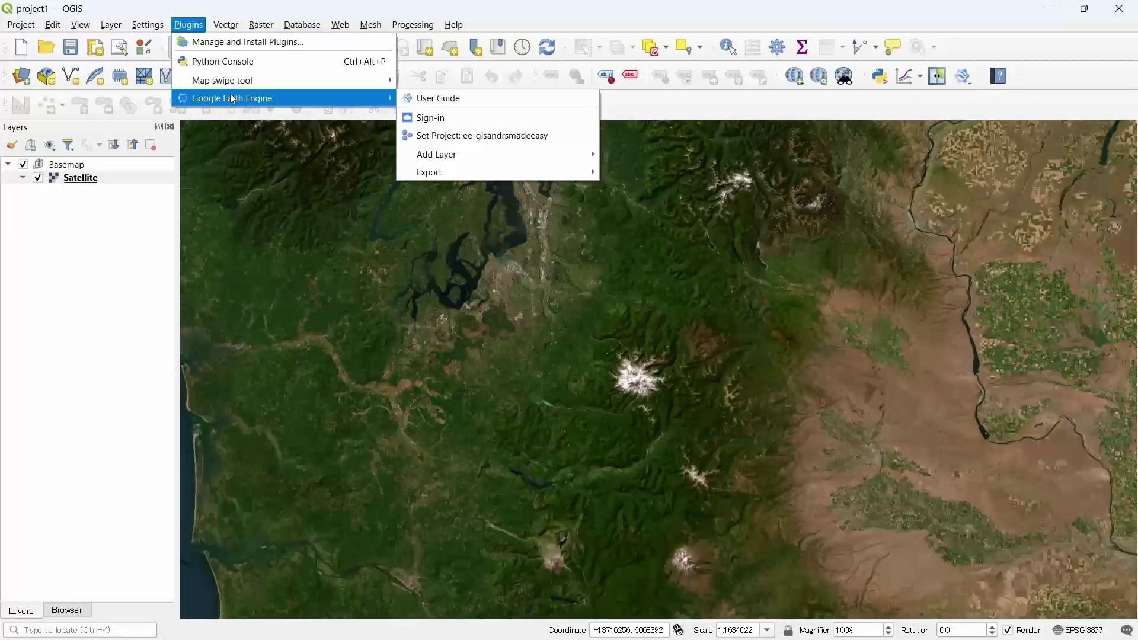
left_click(447, 119)
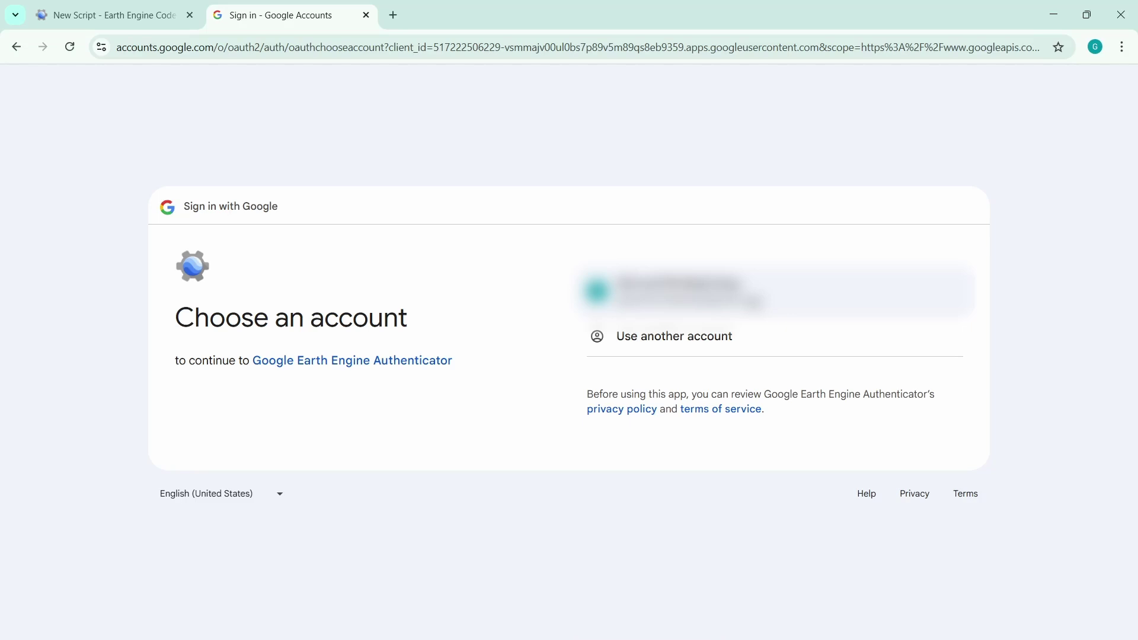
- Choose the Google account and allow Earth Engine Authenticator access
left_click(682, 291)
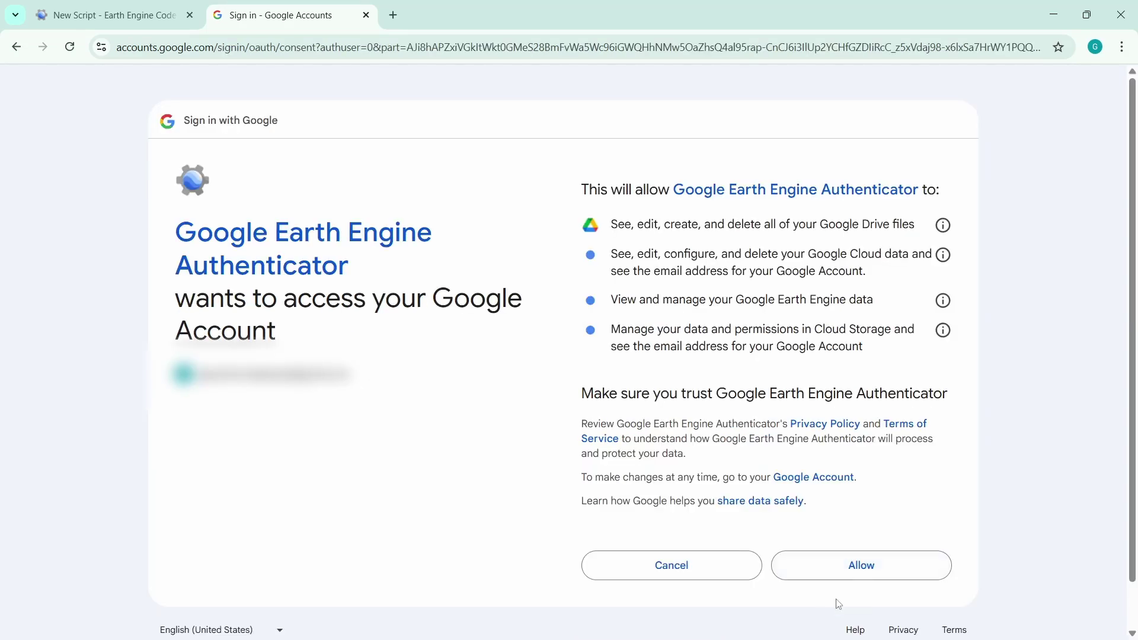
left_click(861, 567)
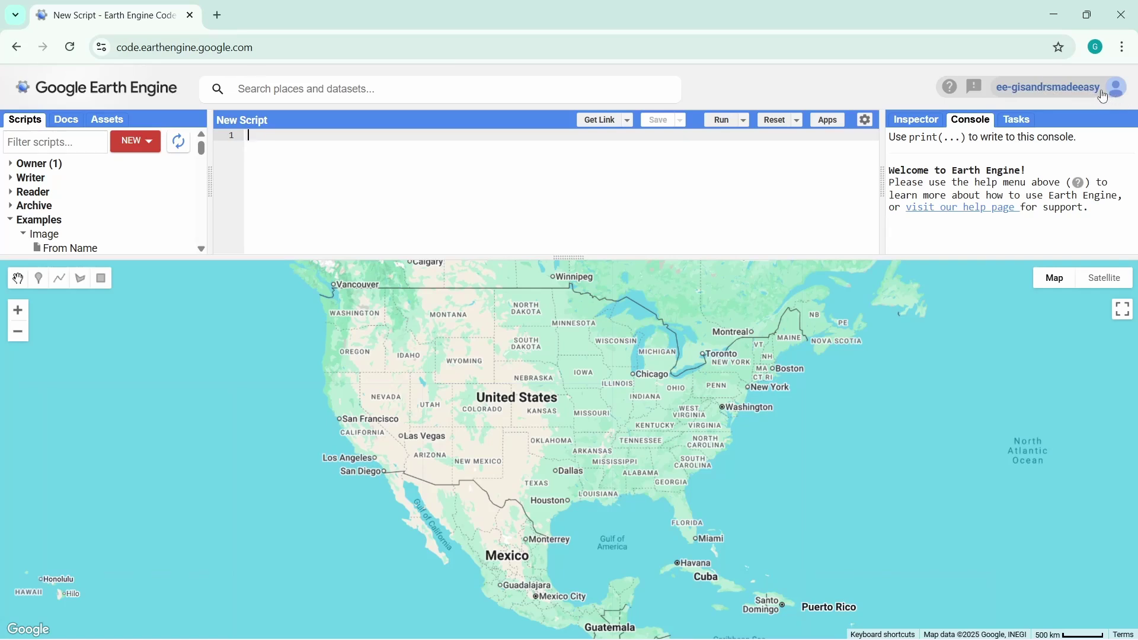
- Copy the Cloud project ID from the Earth Engine Project Info panel and close it
left_click(1113, 94)
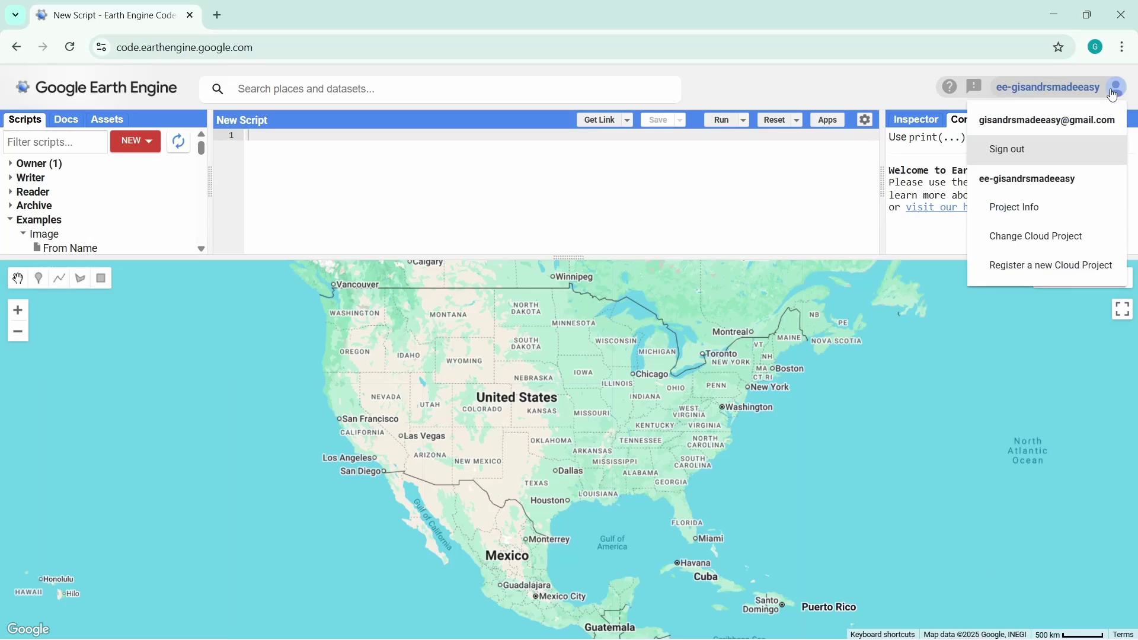
left_click(1040, 209)
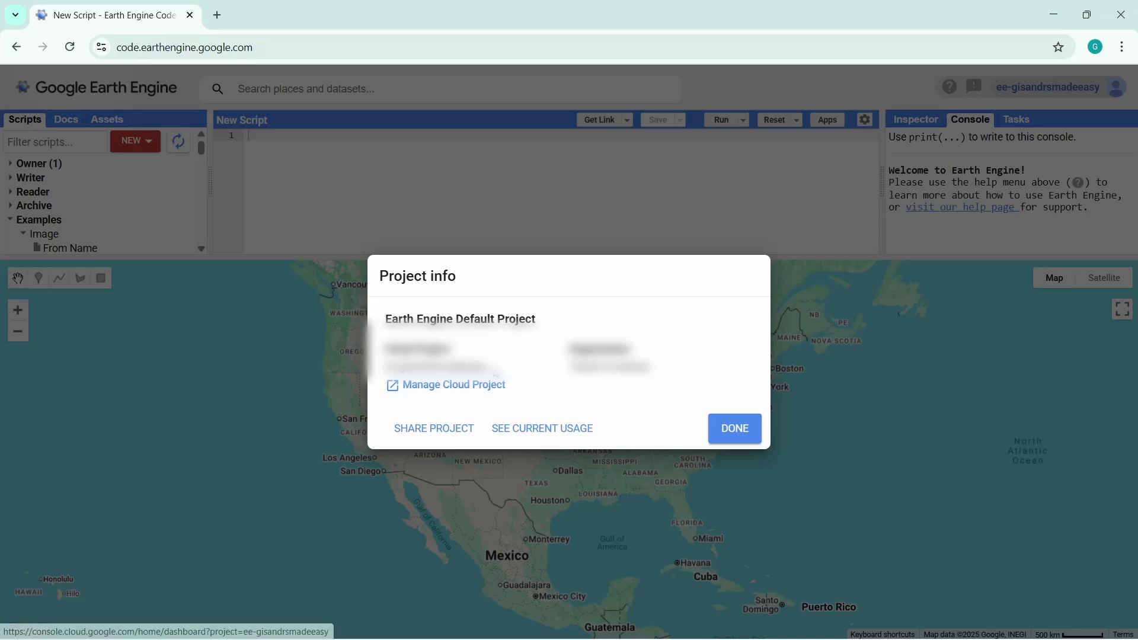
left_click_drag(495, 372, 384, 375)
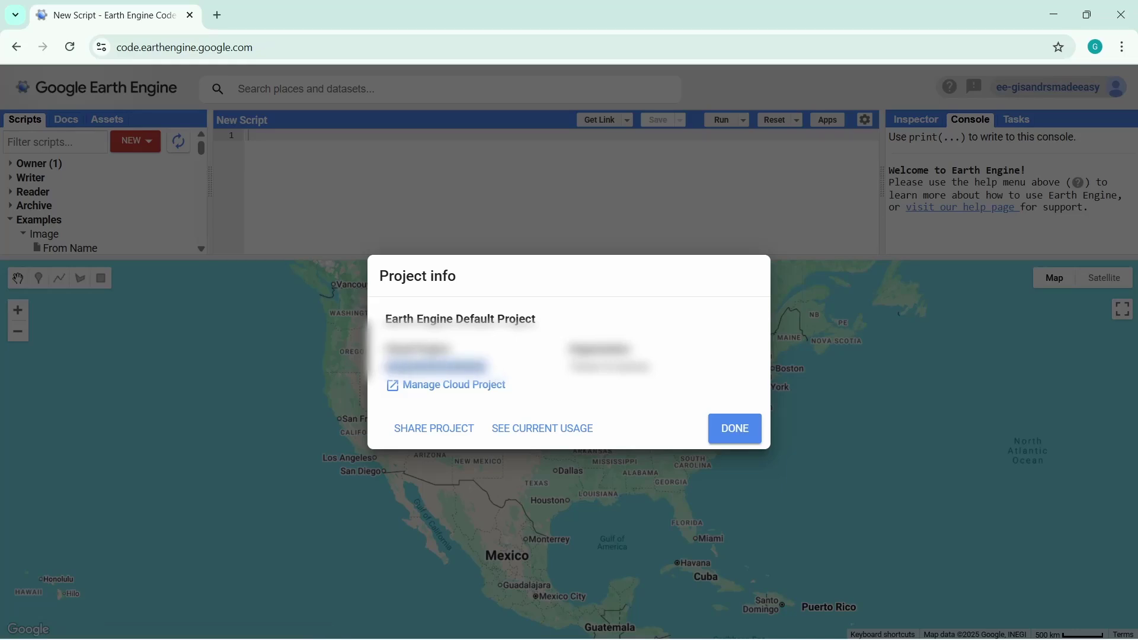
right_click(402, 373)
left_click(427, 383)
left_click(734, 432)
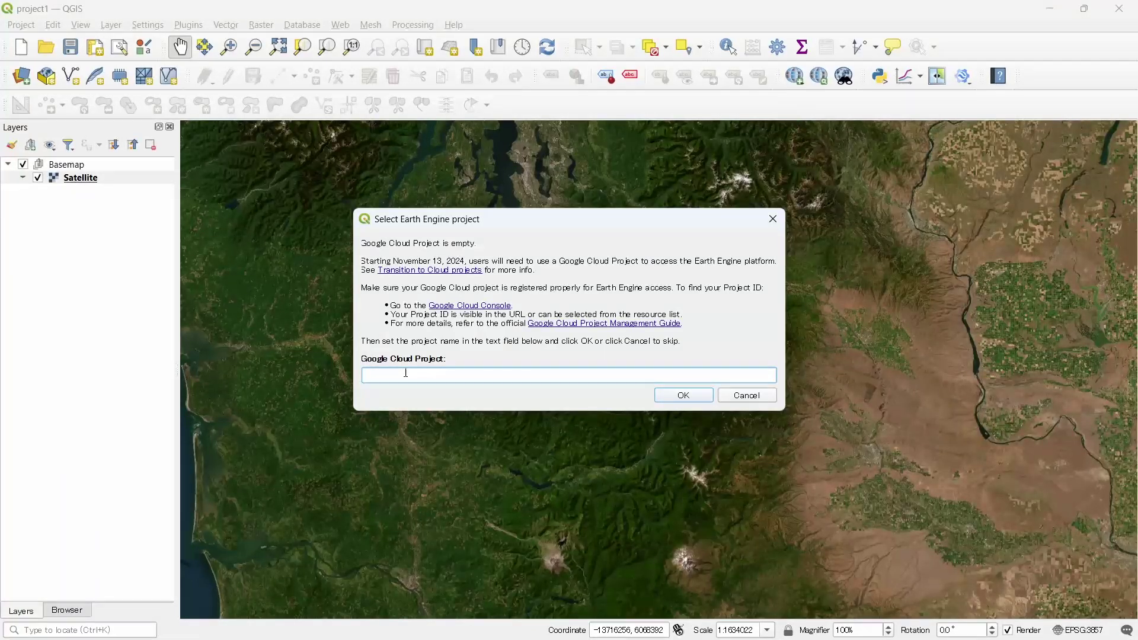
- Paste the copied project ID as the Google Cloud project and confirm with OK
key("ctrl+v")
left_click(685, 397)
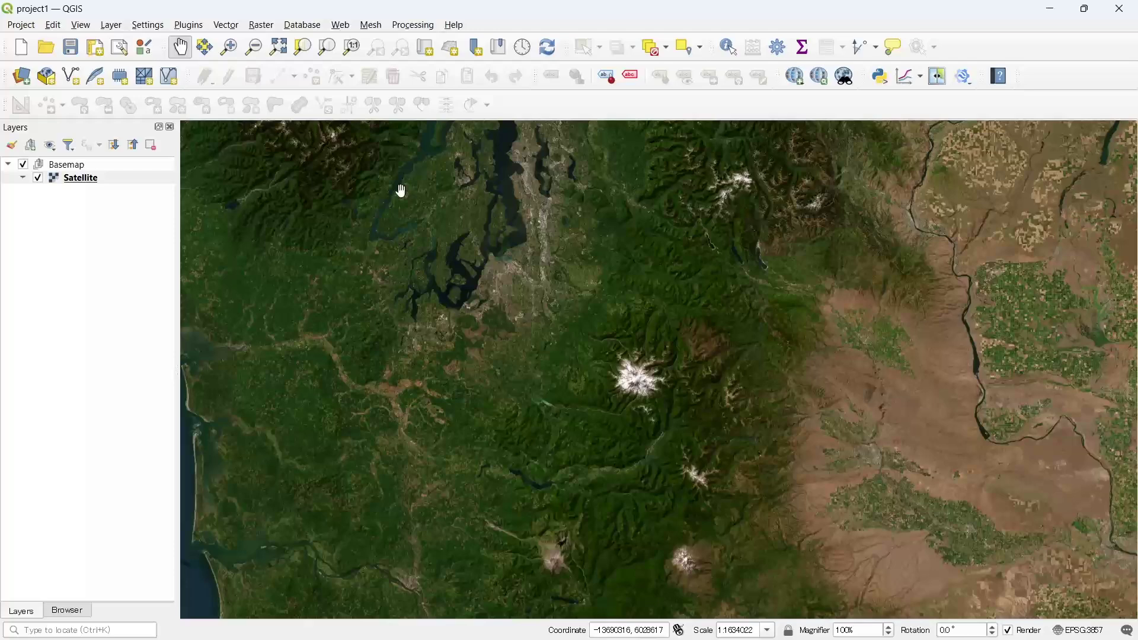
- Open the Processing Toolbox and expand Google Earth Engine > Add Layer to list its image tools
left_click(188, 27)
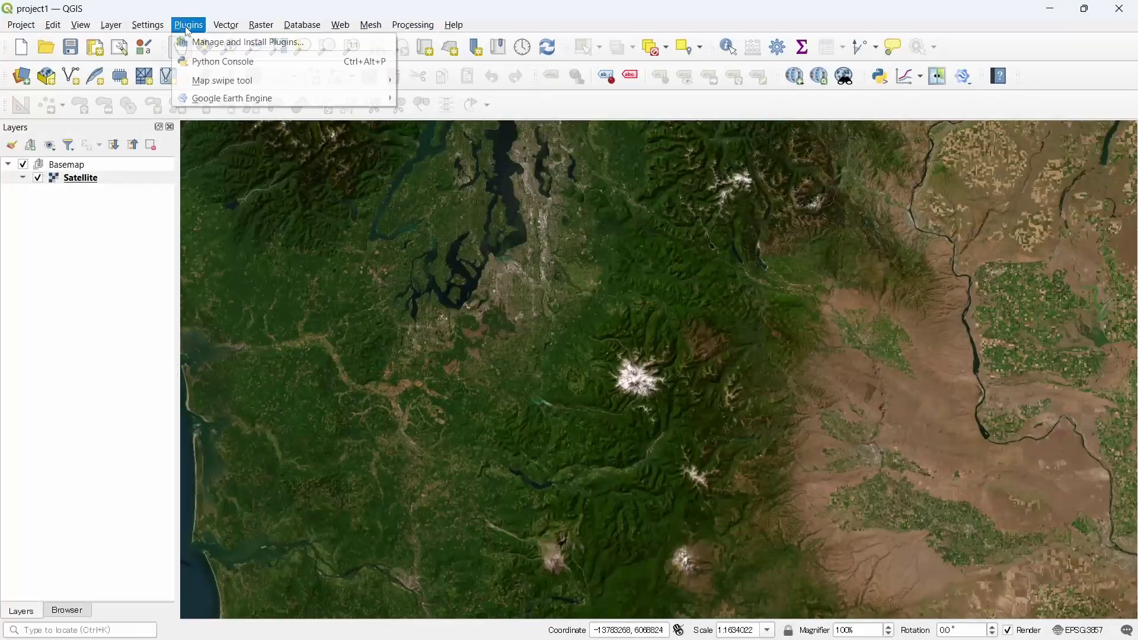
mouse_move(217, 103)
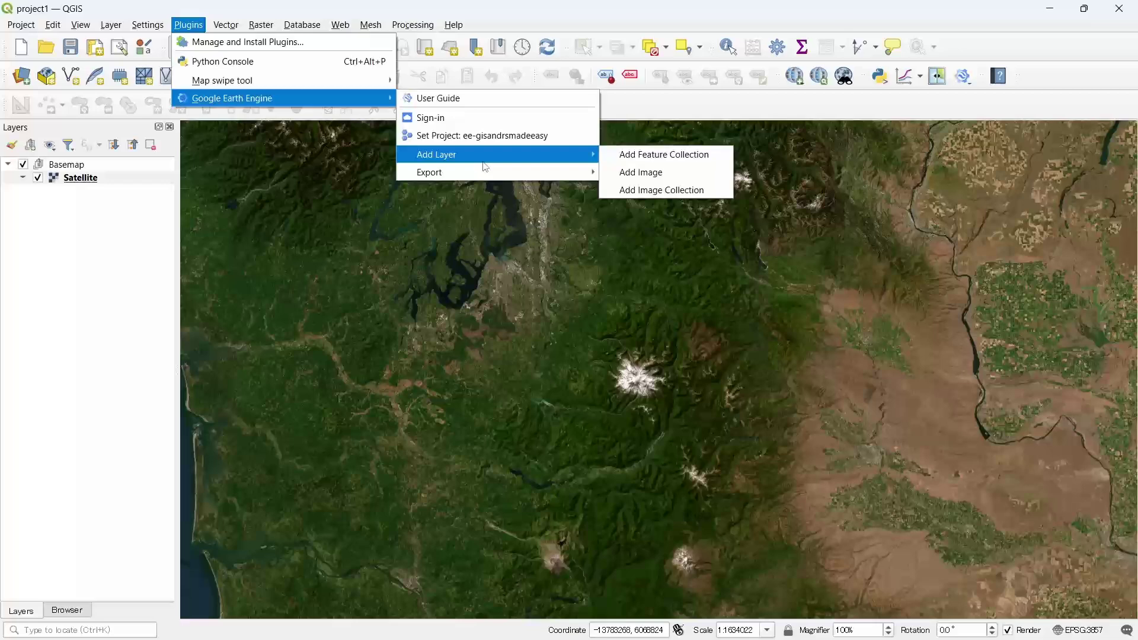
left_click(413, 25)
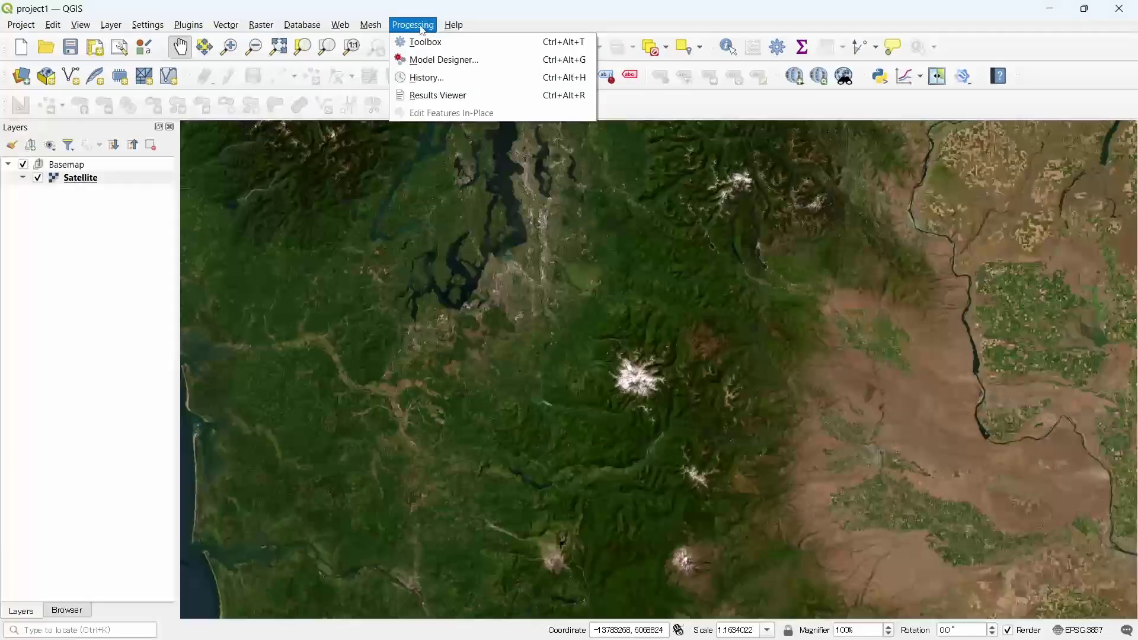
left_click(427, 43)
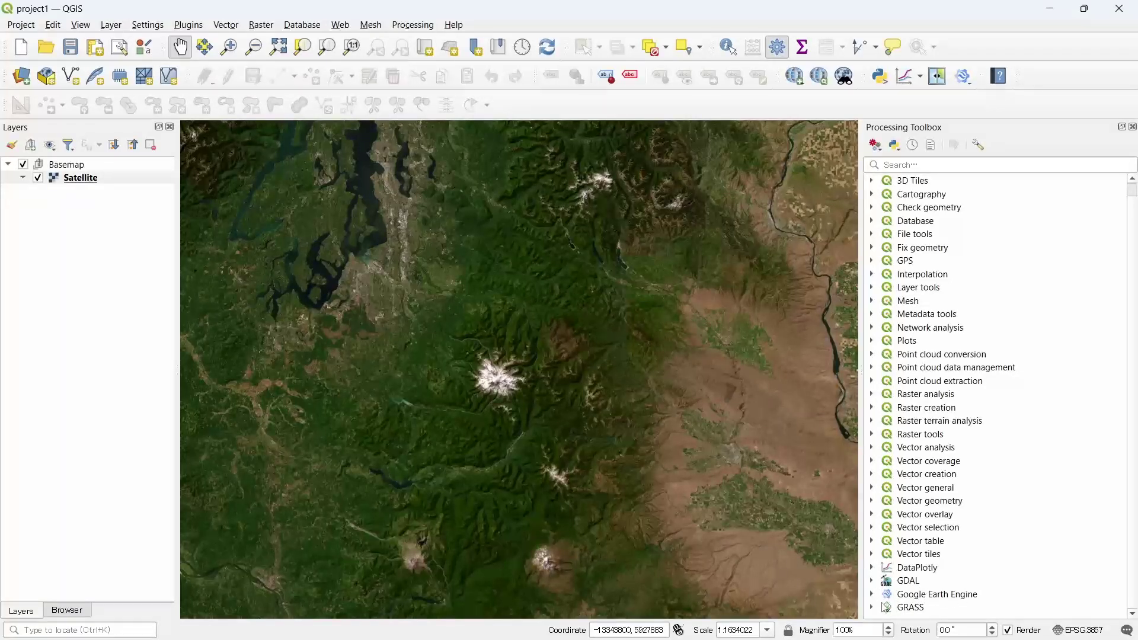
left_click(872, 595)
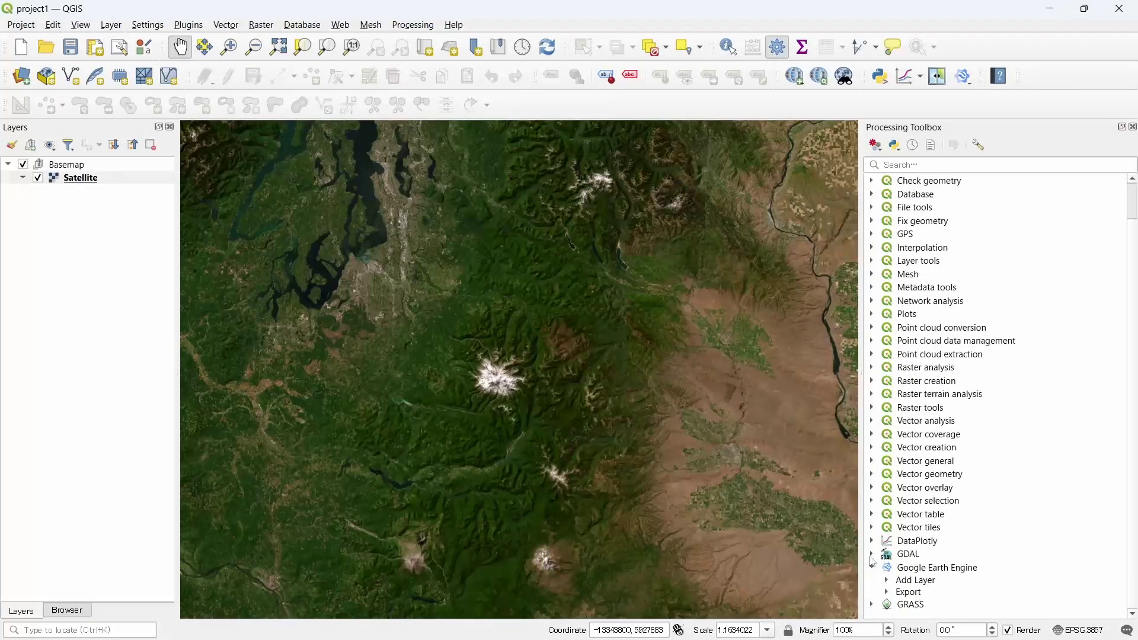
left_click(187, 28)
mouse_move(332, 99)
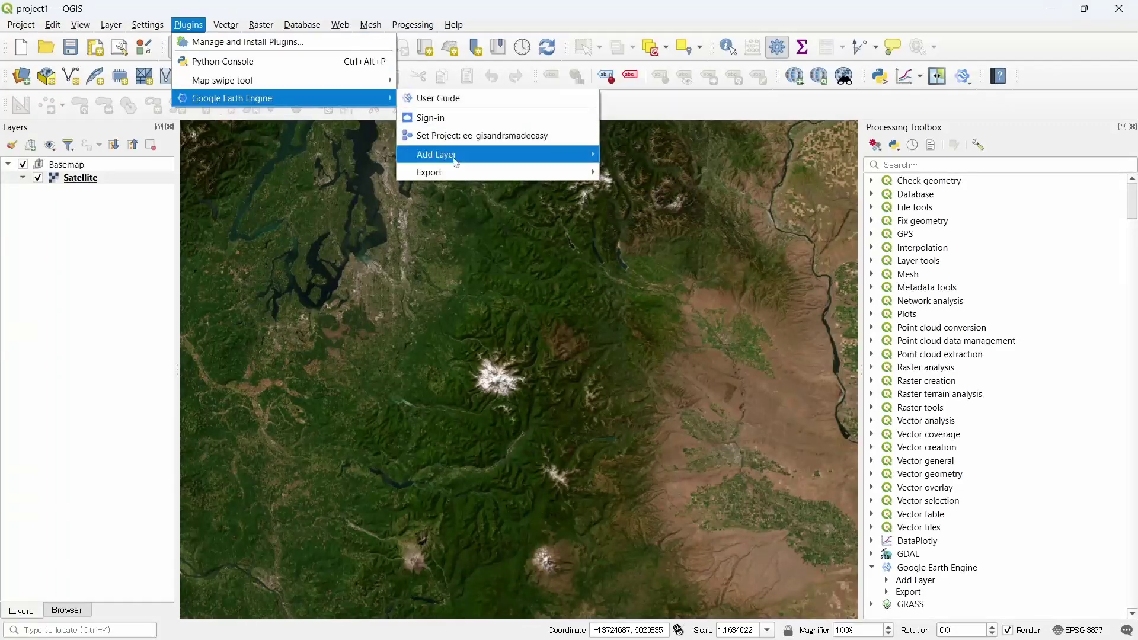
mouse_move(467, 157)
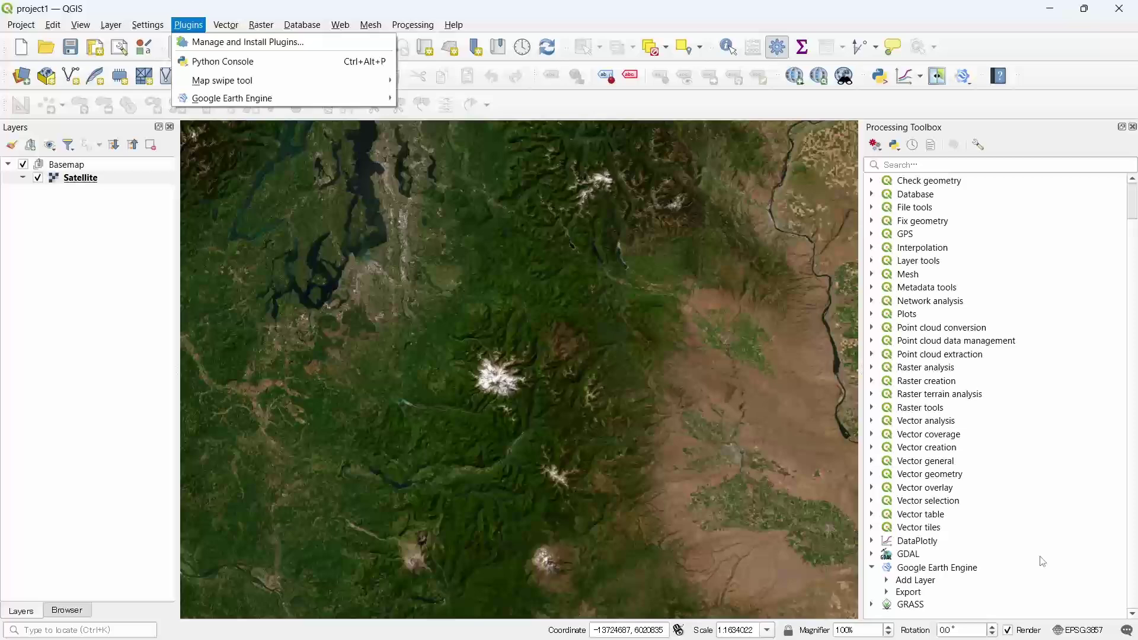
left_click(887, 580)
scroll(926, 478, "down", 1)
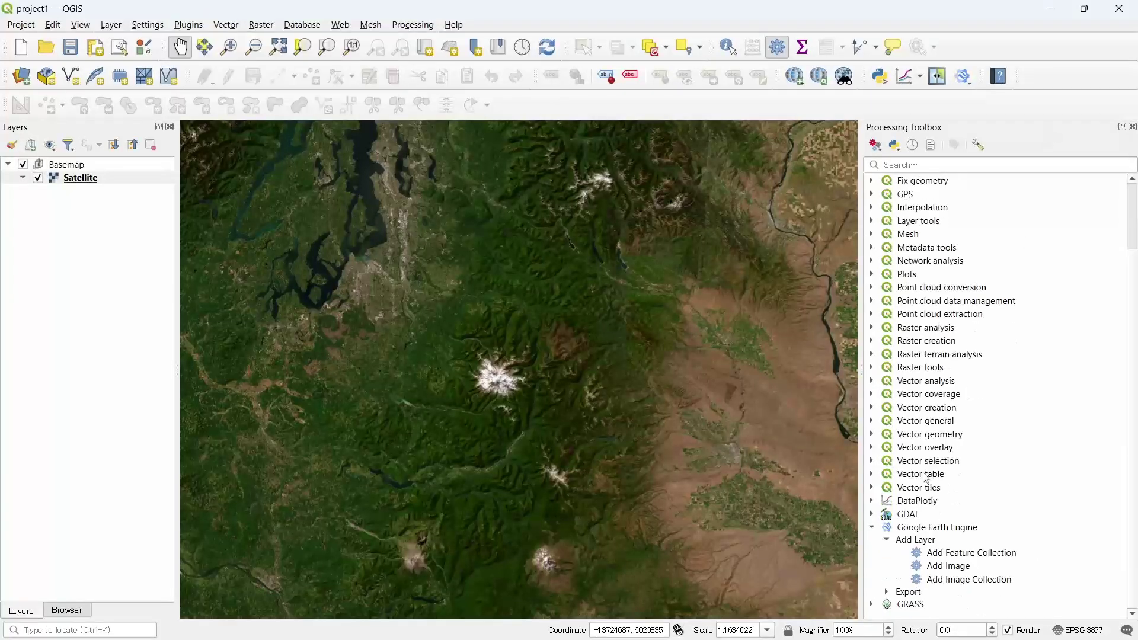
- Open Add Image with image ID USGS/SRTMGL1_003 and the extent taken from the map canvas
left_click(960, 571)
double_click(959, 571)
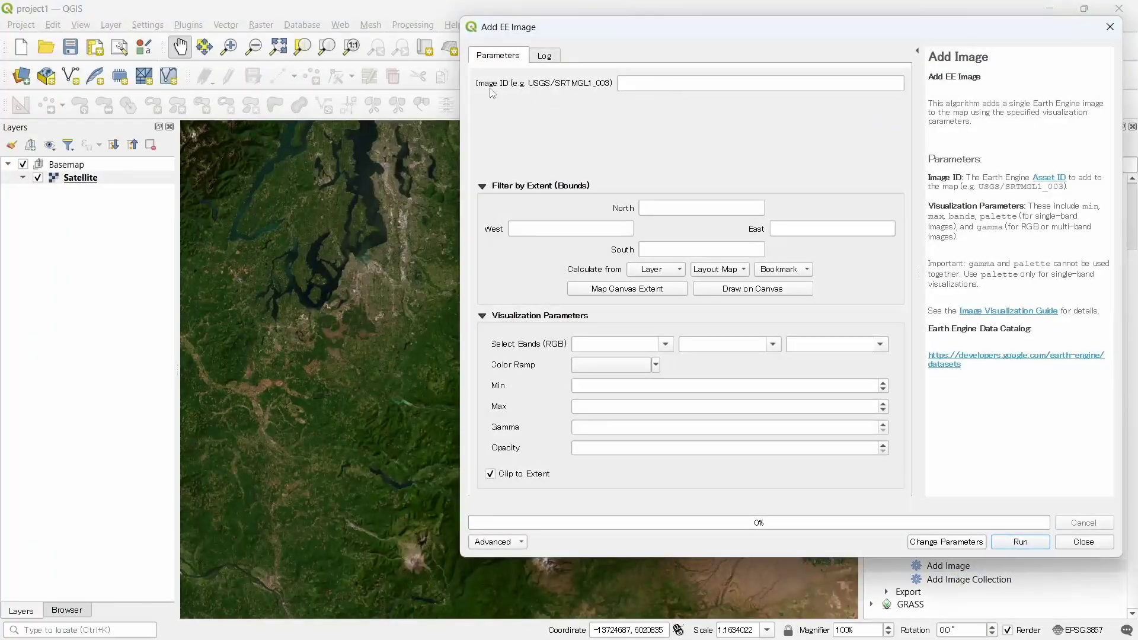
left_click(628, 82)
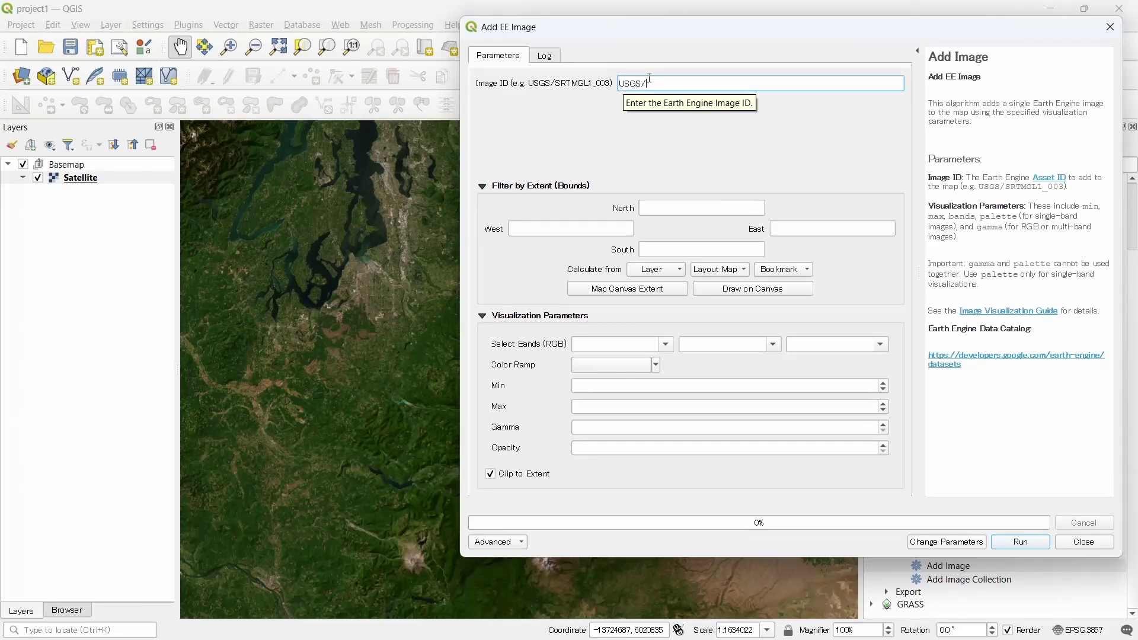
type("TM")
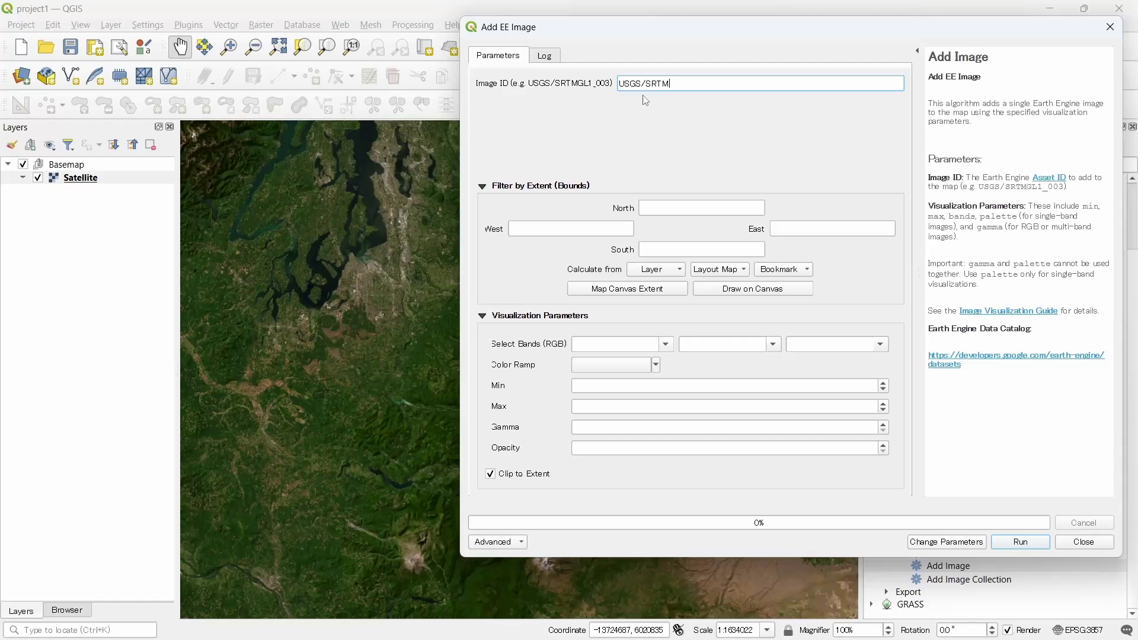
type("GL1_003")
left_click_drag(580, 33, 487, 71)
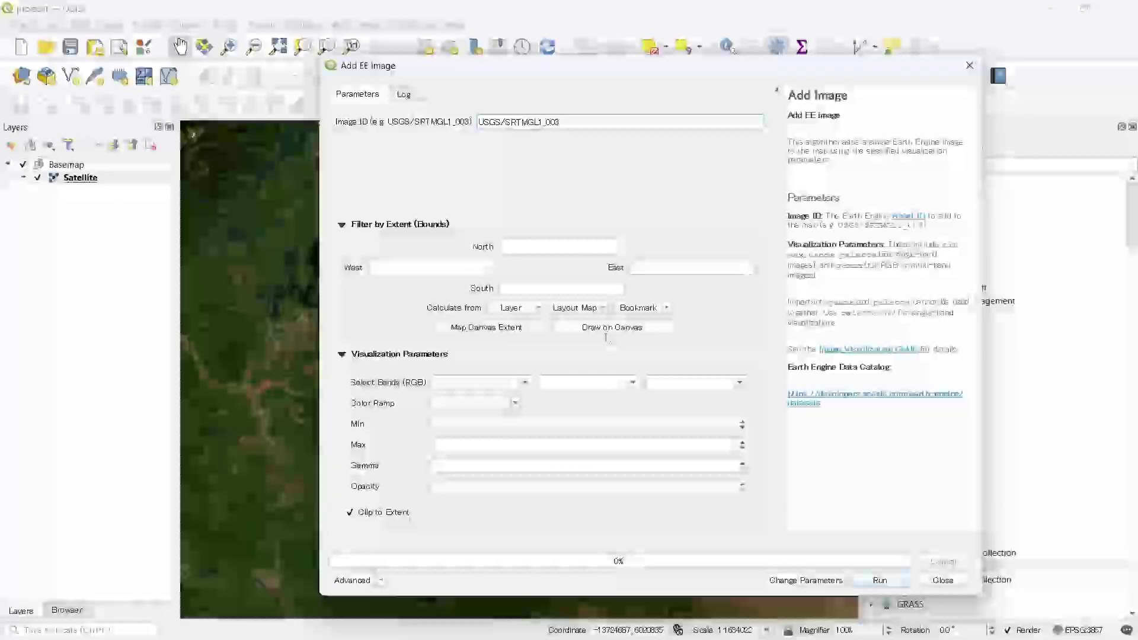
left_click(495, 331)
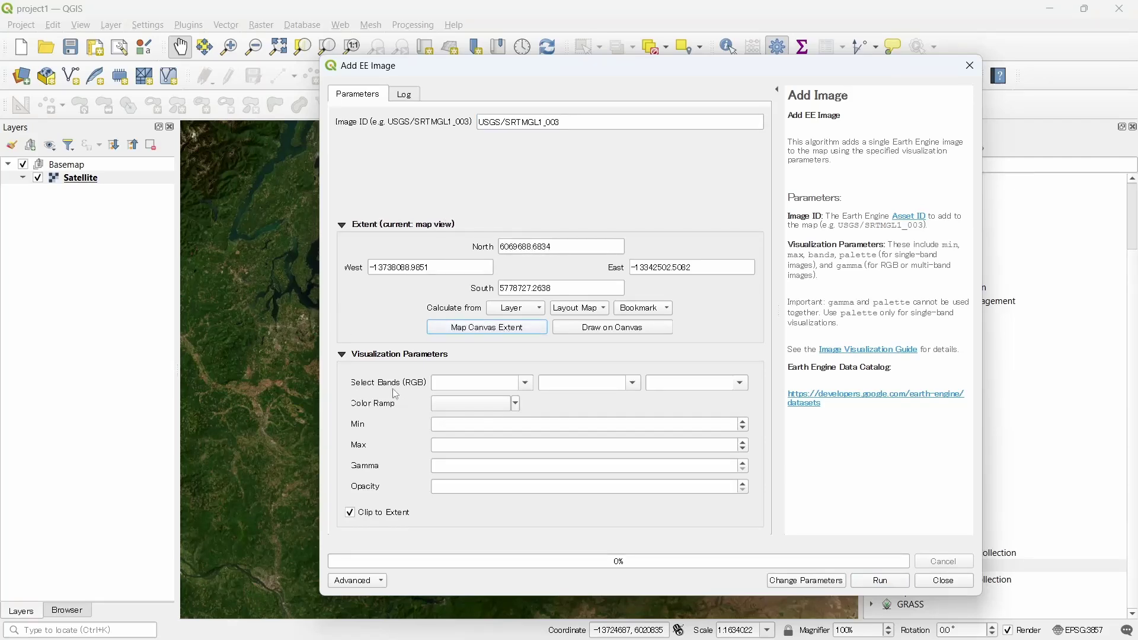
- Set all three Select Bands combos to elevation
left_click(525, 384)
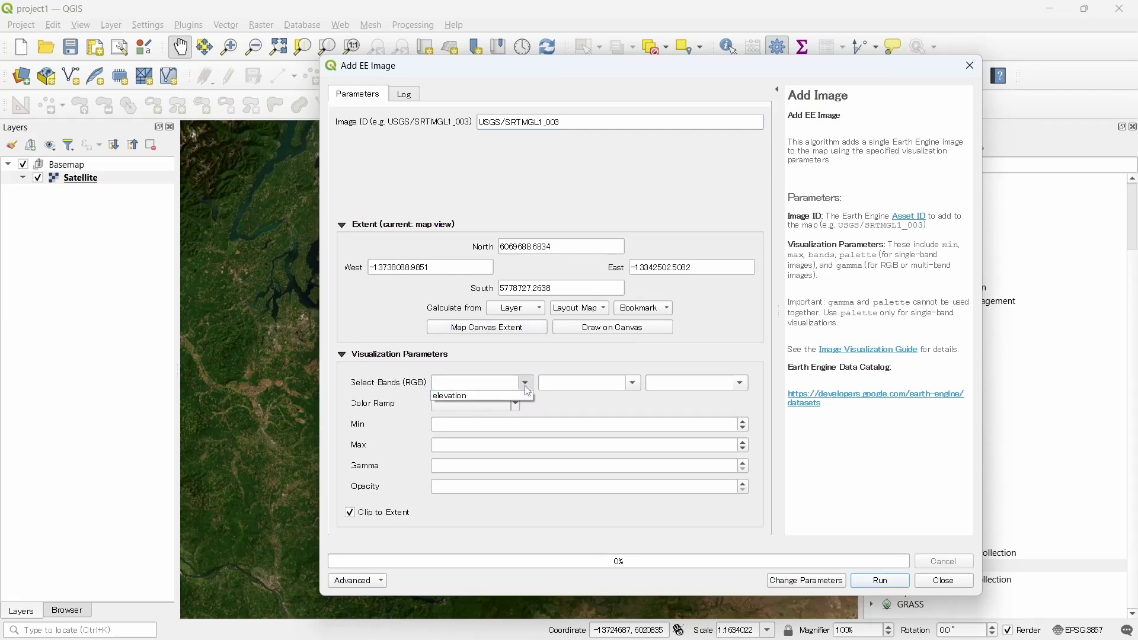
left_click(504, 396)
left_click(632, 383)
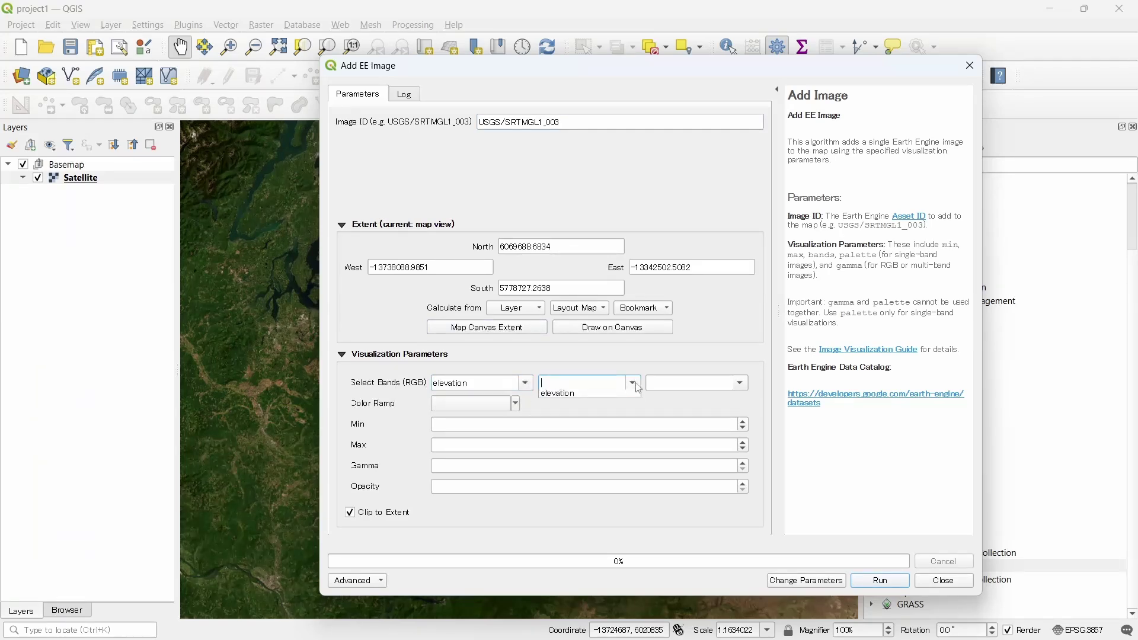
left_click(608, 403)
left_click(740, 383)
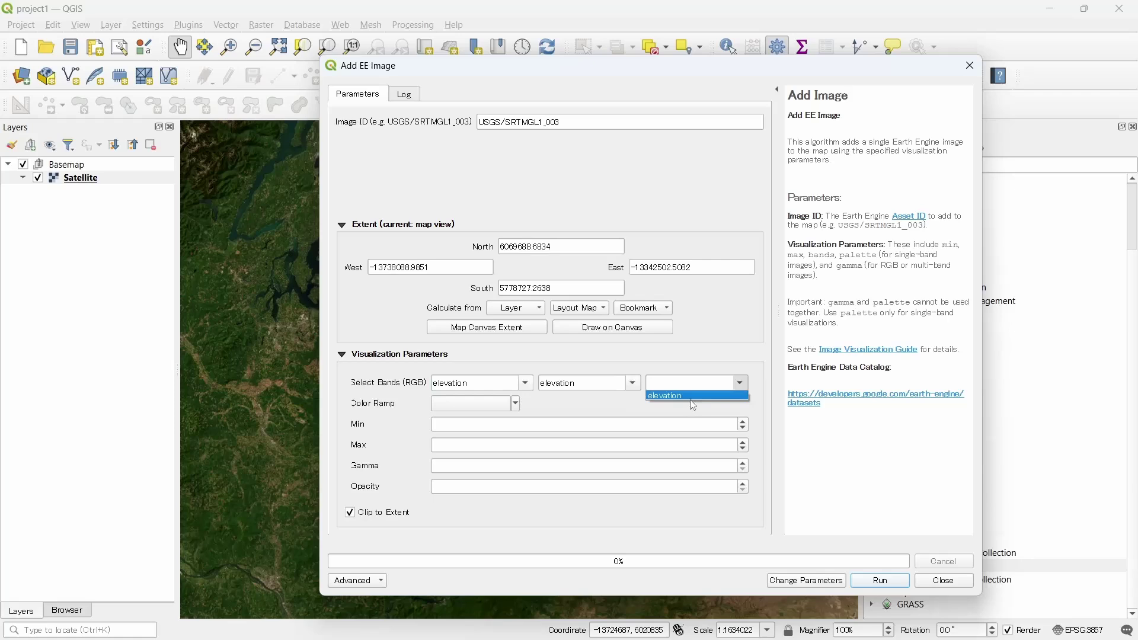
left_click(691, 401)
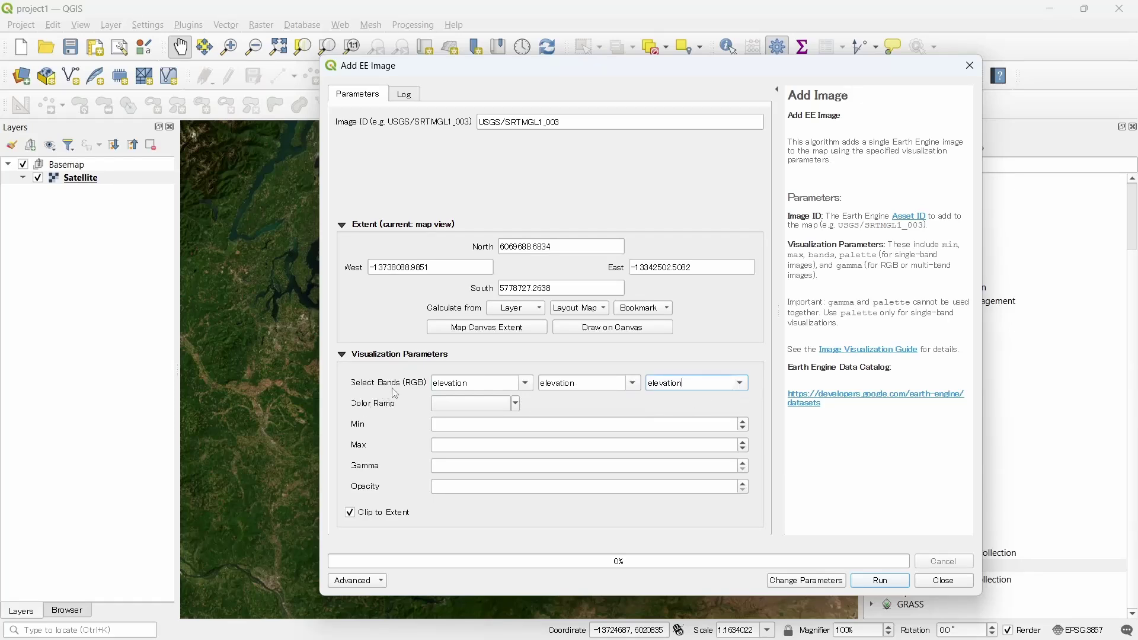
left_click(527, 380)
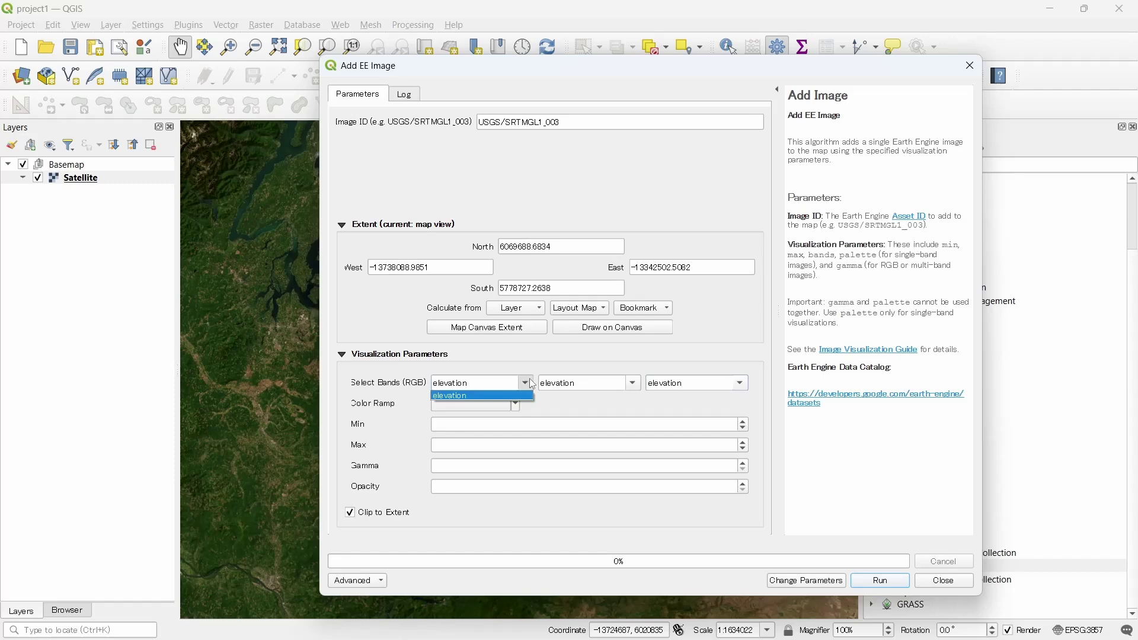
left_click(528, 380)
- Choose the Greens colour ramp and run Add EE Image
left_click(516, 406)
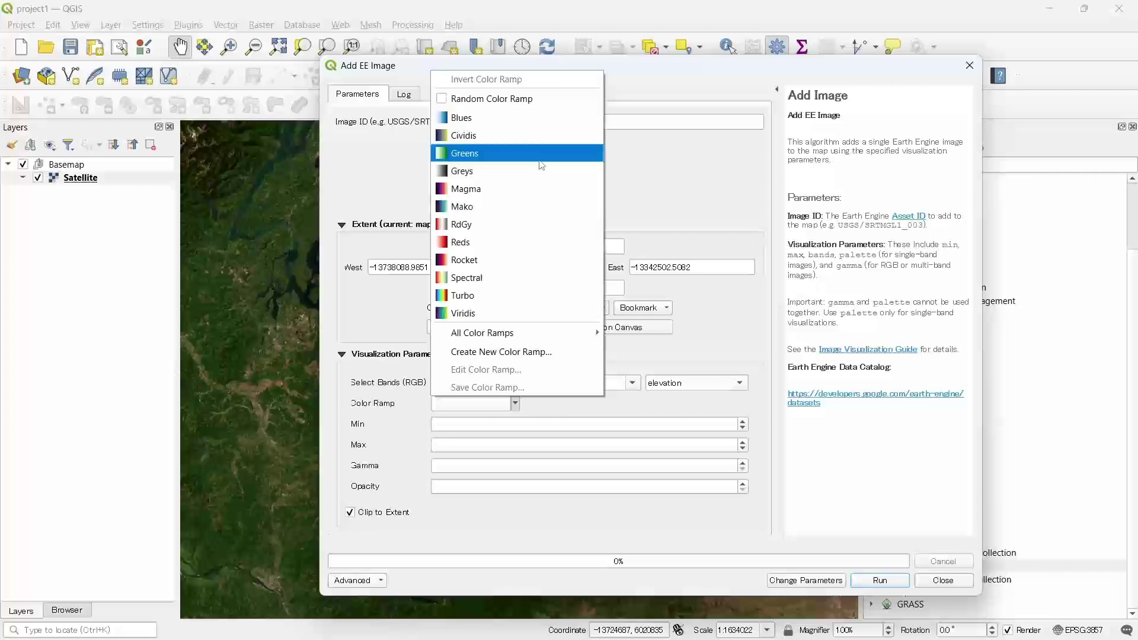
left_click(460, 154)
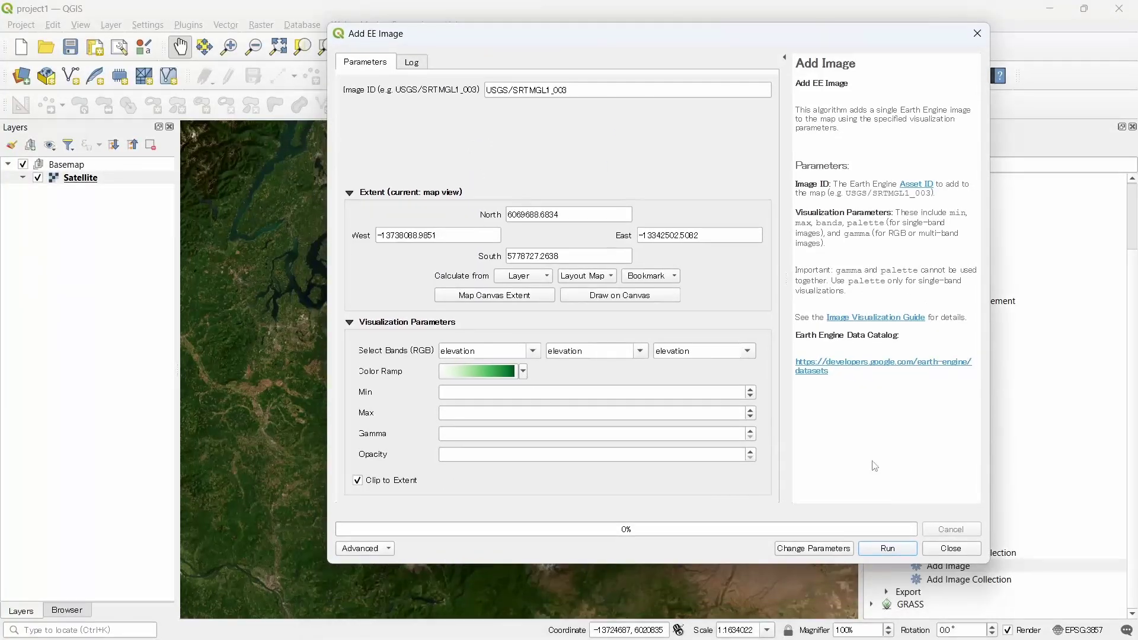
left_click(887, 548)
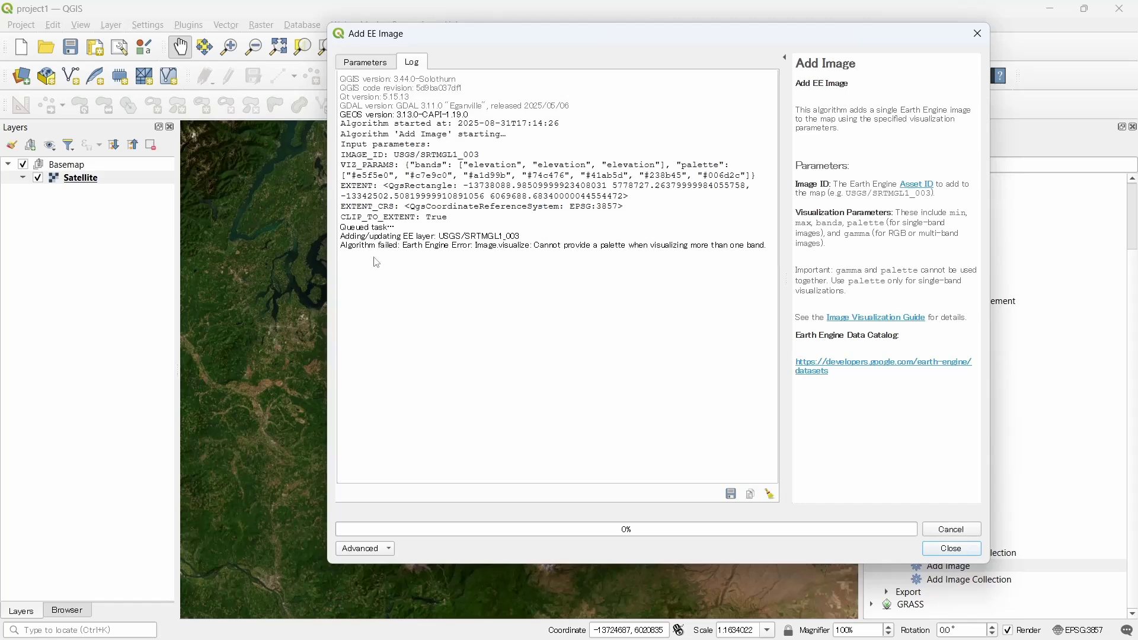
- Clear the three elevation band entries and rerun Add EE Image with only the Greens palette
left_click_drag(342, 250, 763, 256)
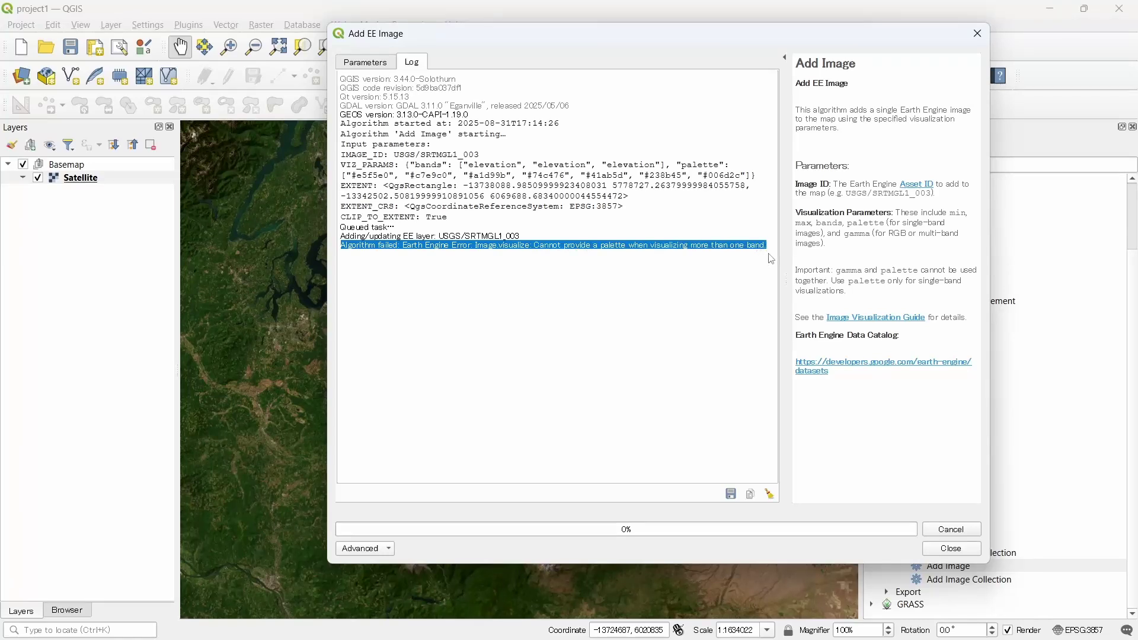
left_click(378, 63)
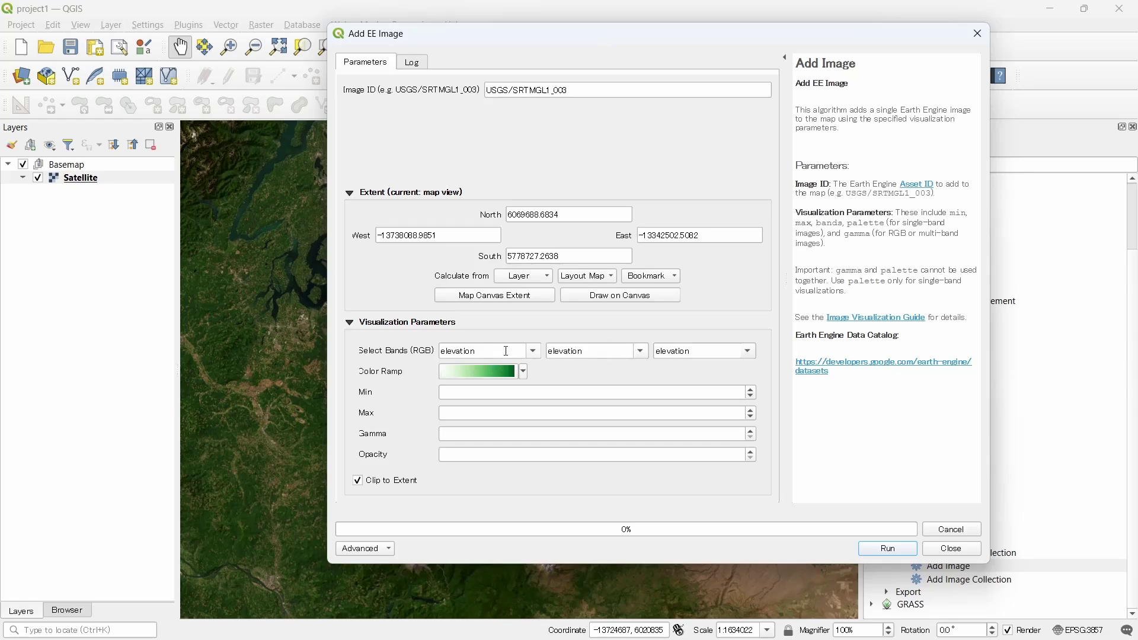
key("ctrl+a")
key("BackSpace")
key("Tab")
key("BackSpace")
key("Tab")
key("BackSpace")
left_click(900, 552)
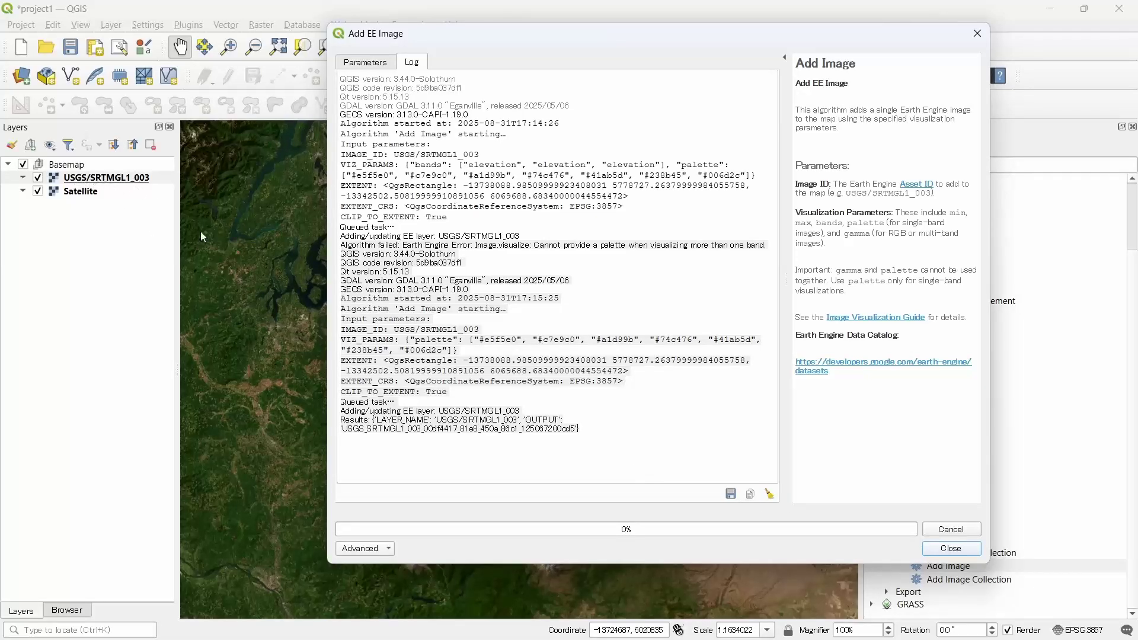
- Close the Add EE Image dialog and move USGS/SRTMGL1_003 above the Basemap group
left_click(950, 549)
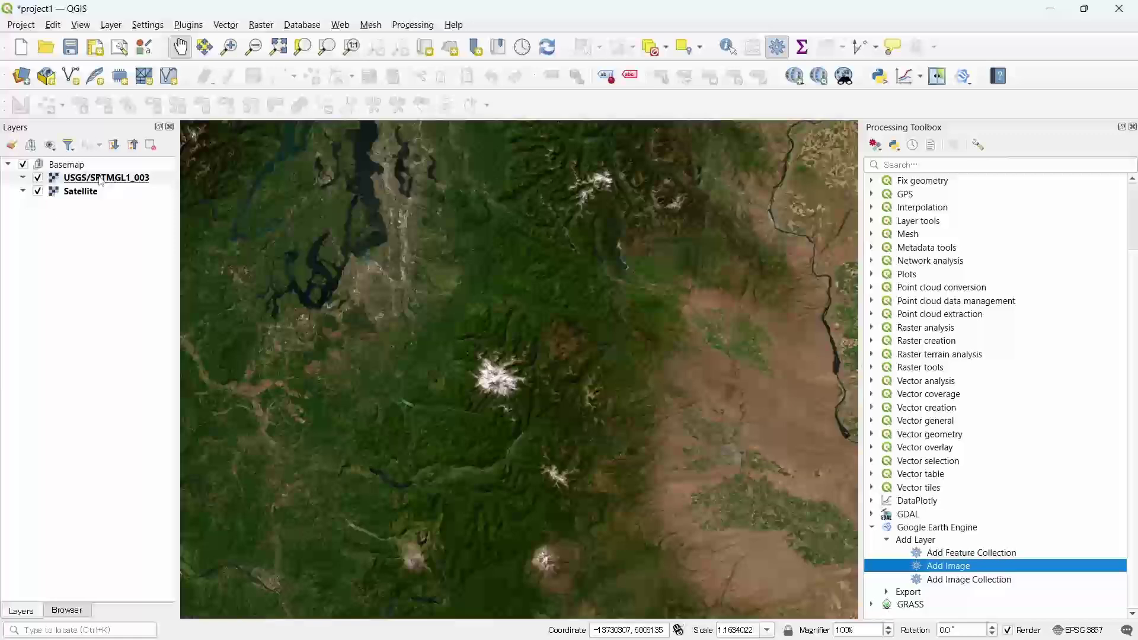
mouse_move(100, 179)
left_mouse_down()
mouse_move(93, 150)
mouse_move(93, 163)
left_mouse_up()
left_click(8, 178)
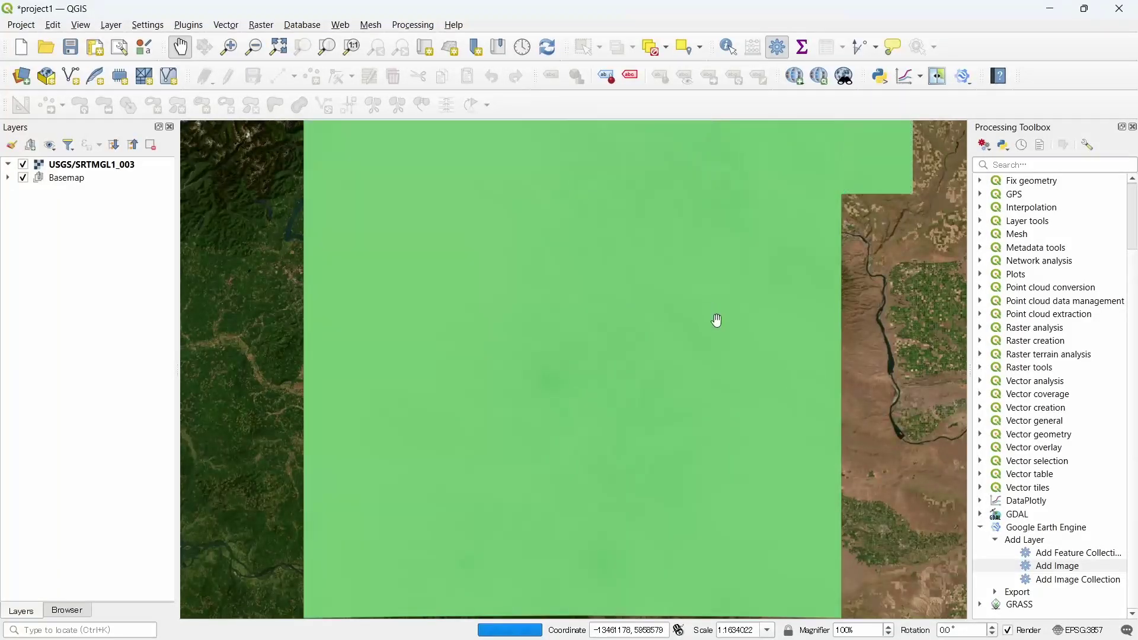
- Zoom the map to the full extent of the USGS/SRTMGL1_003 layer
left_click(94, 165)
right_click(95, 165)
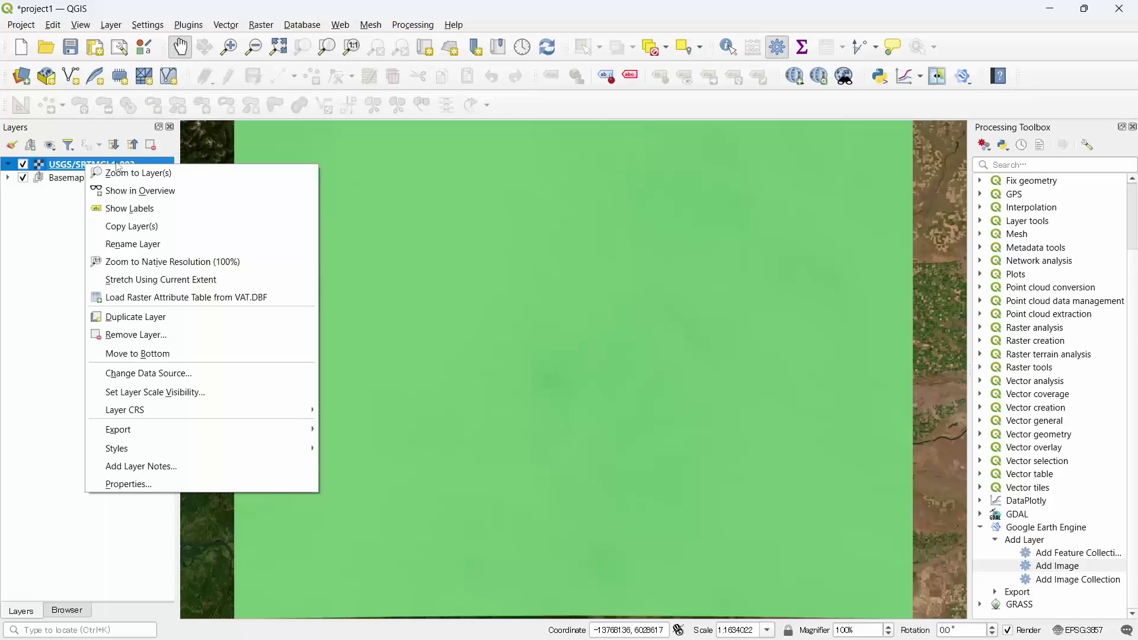
left_click(132, 173)
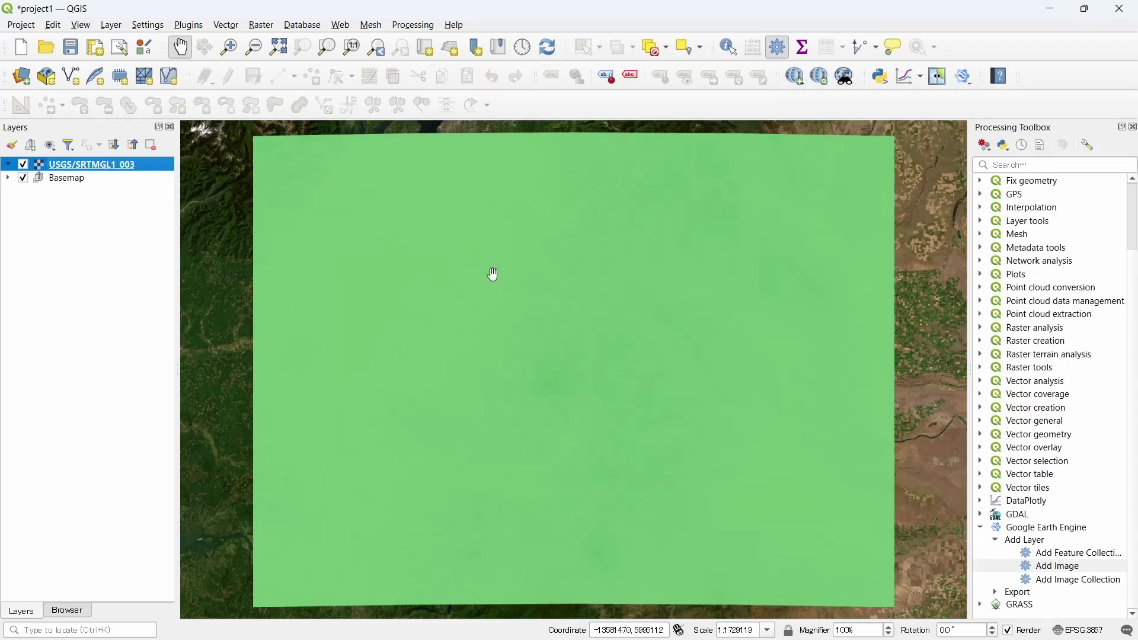
- Check the SRTM layer's render type options in Properties, then close without changes
right_click(99, 169)
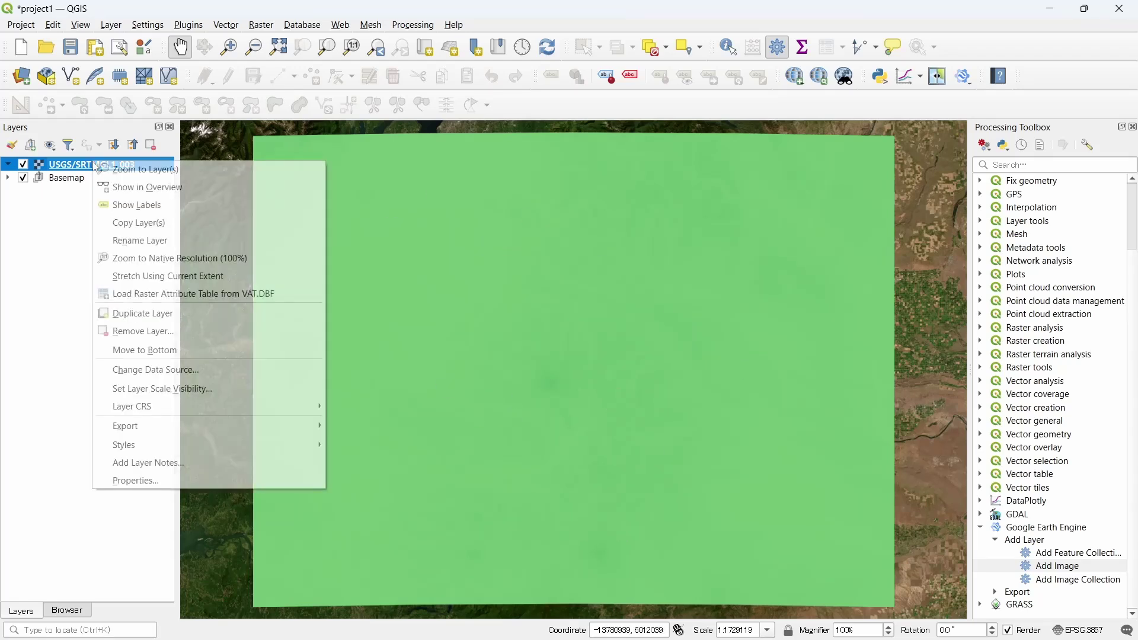
left_click(158, 481)
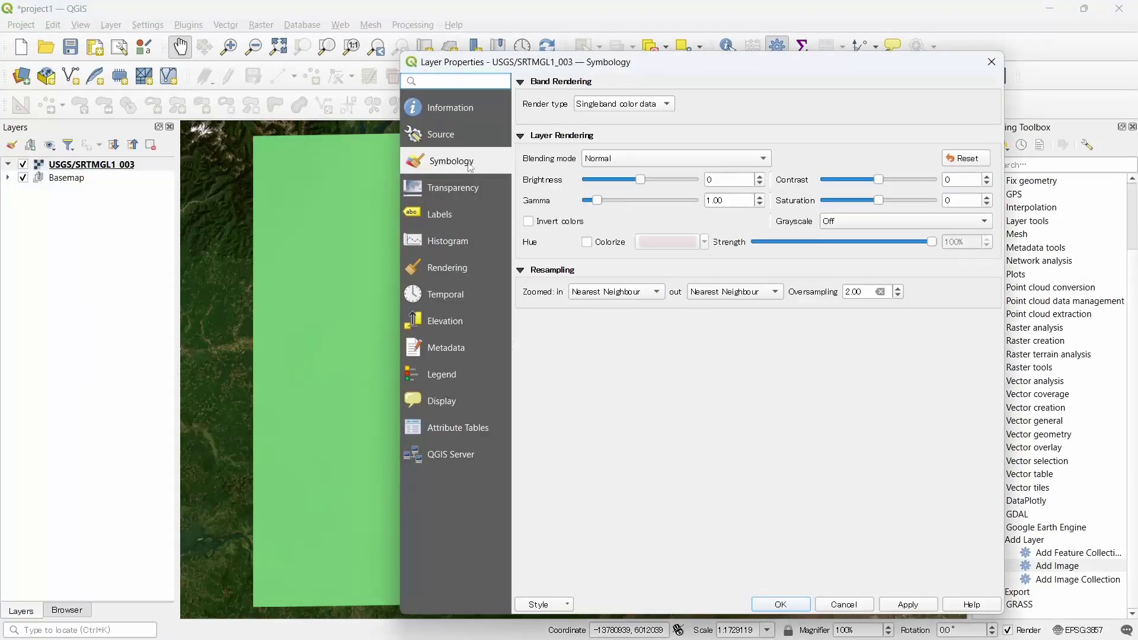
left_click(661, 104)
left_click(992, 63)
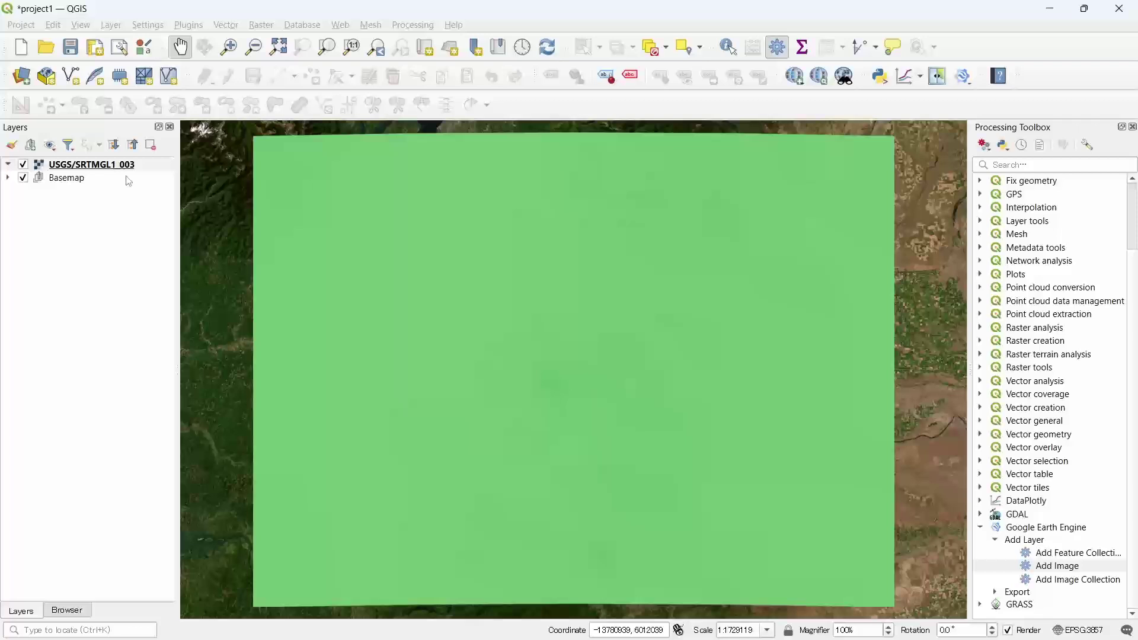
- Open the Earth Engine Export Image to GeoTIFF tool with the SRTM layer selected
left_click(93, 166)
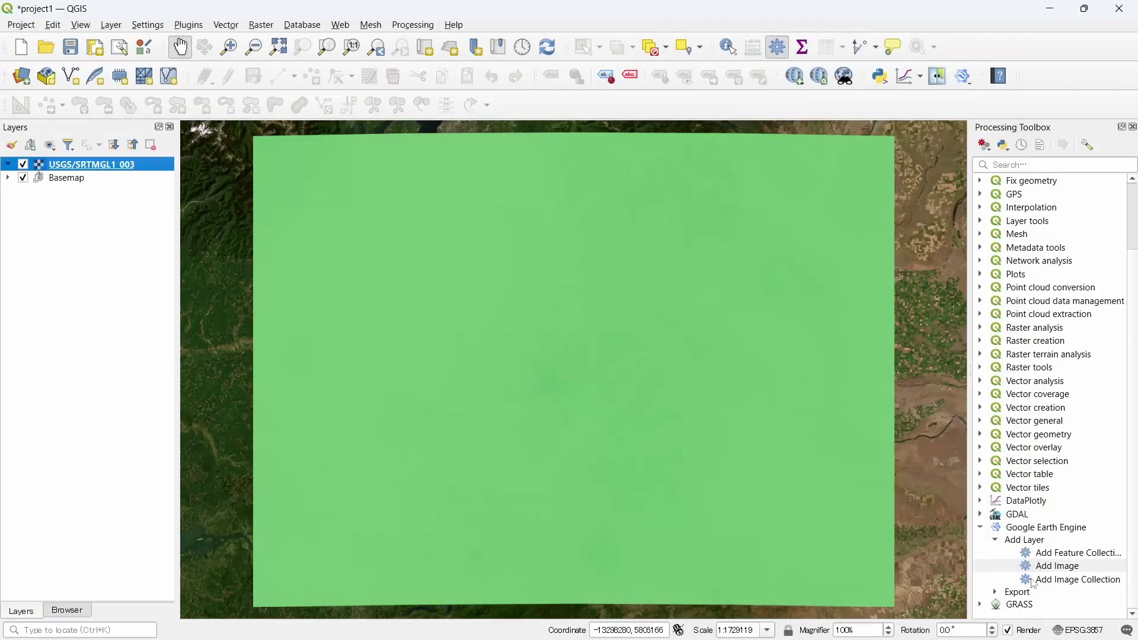
left_click(996, 593)
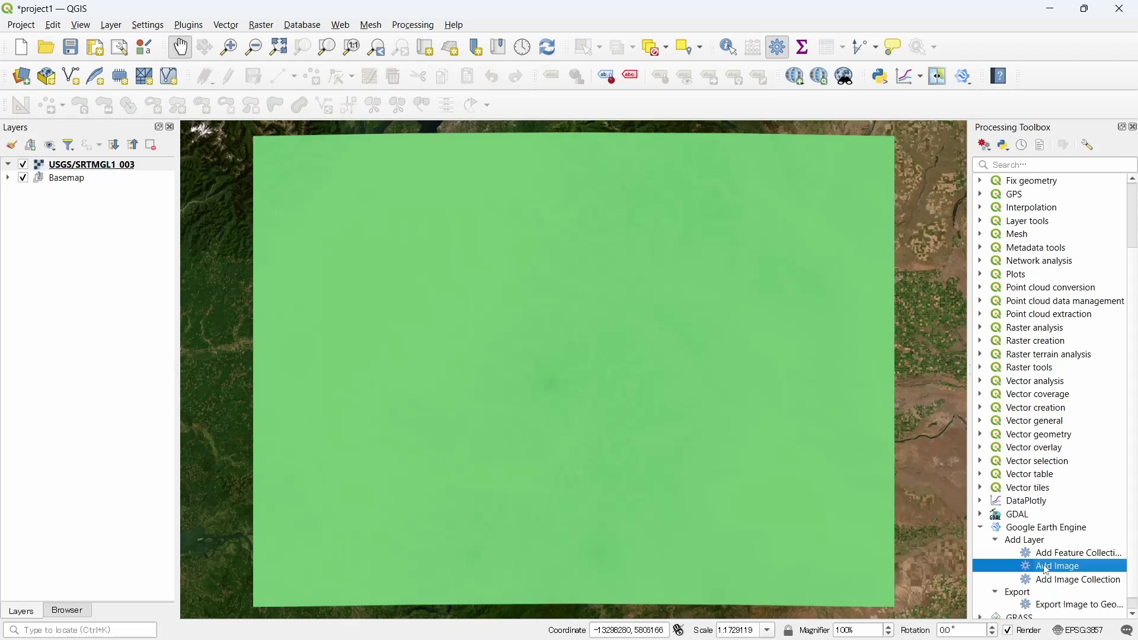
scroll(1047, 570, "down", 1)
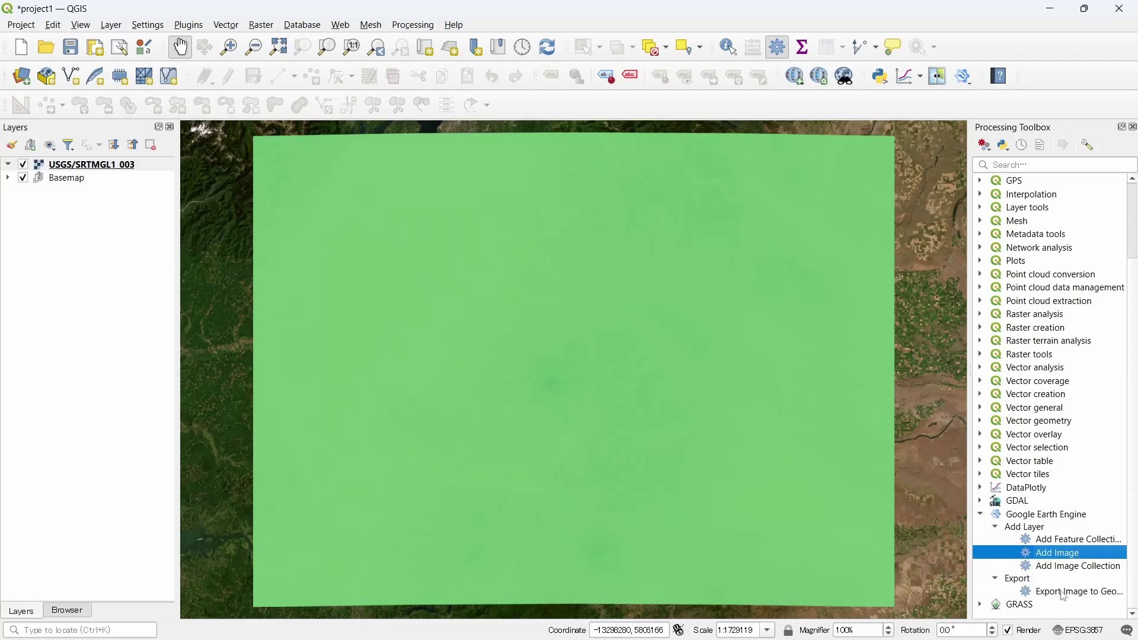
double_click(1079, 592)
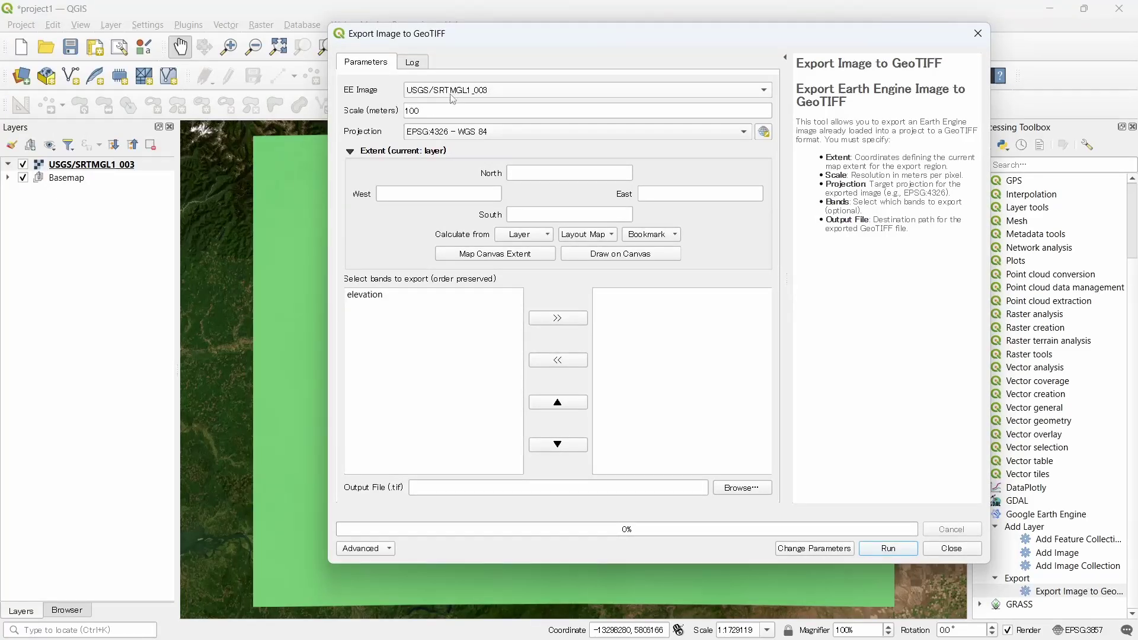
- Set scale to 30, take the extent from USGS/SRTMGL1_003, and add the elevation band
left_click_drag(432, 112, 373, 112)
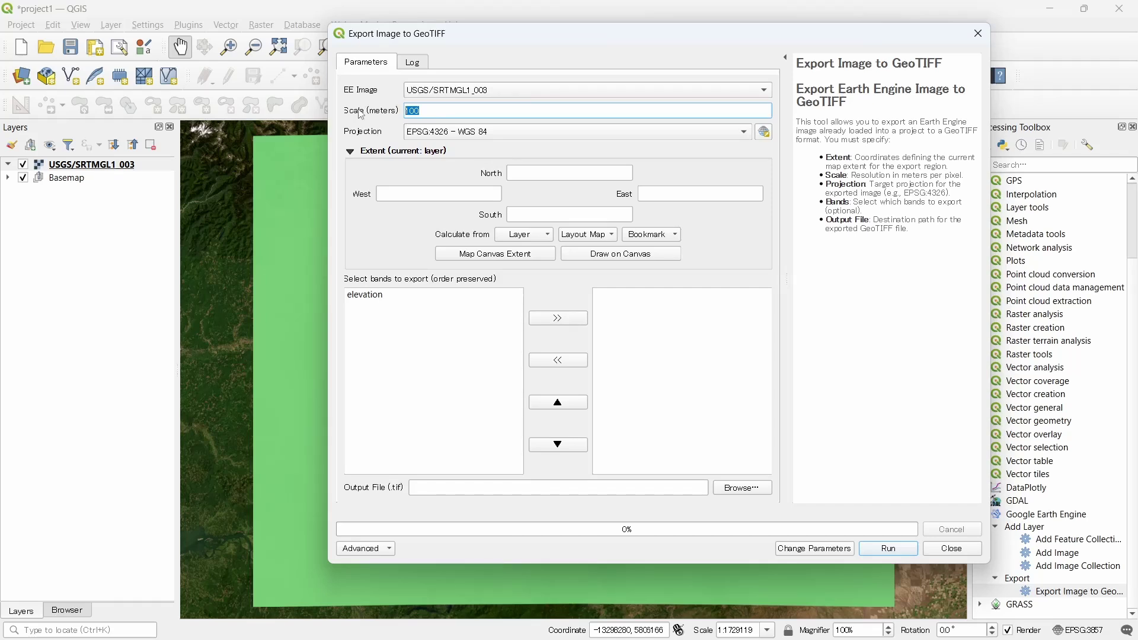
type("30")
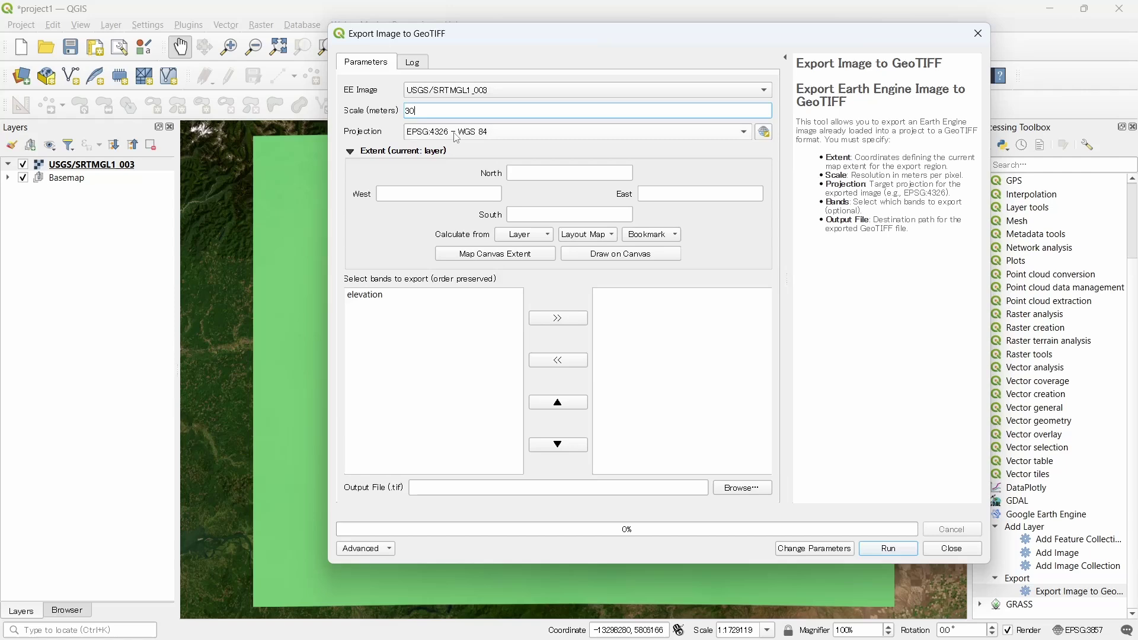
left_click(523, 237)
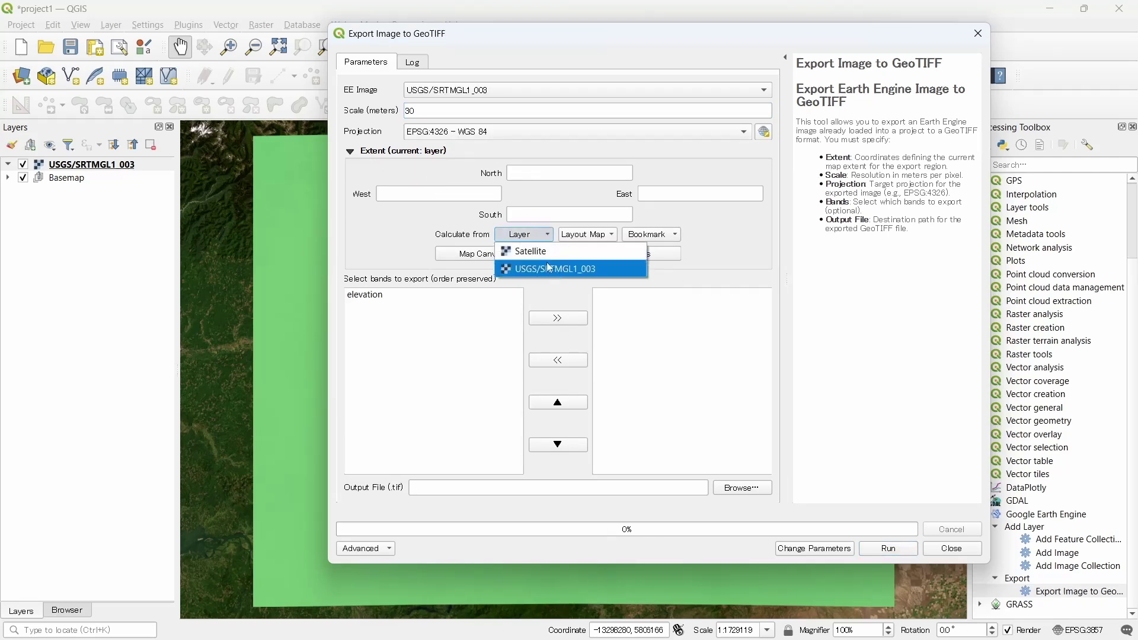
left_click(565, 270)
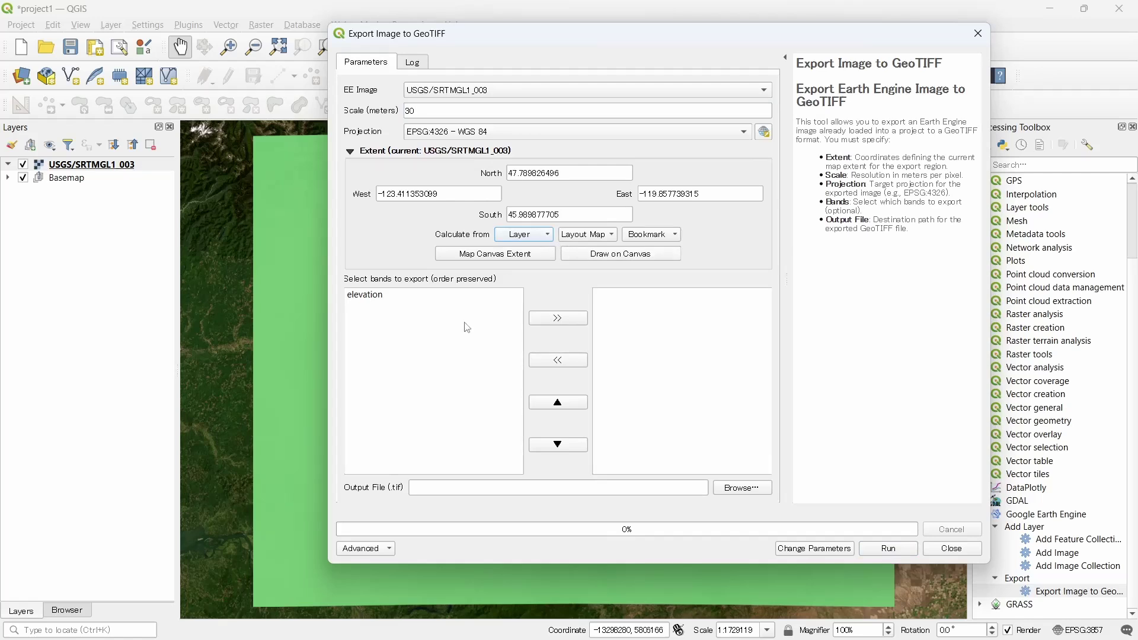
left_click(374, 298)
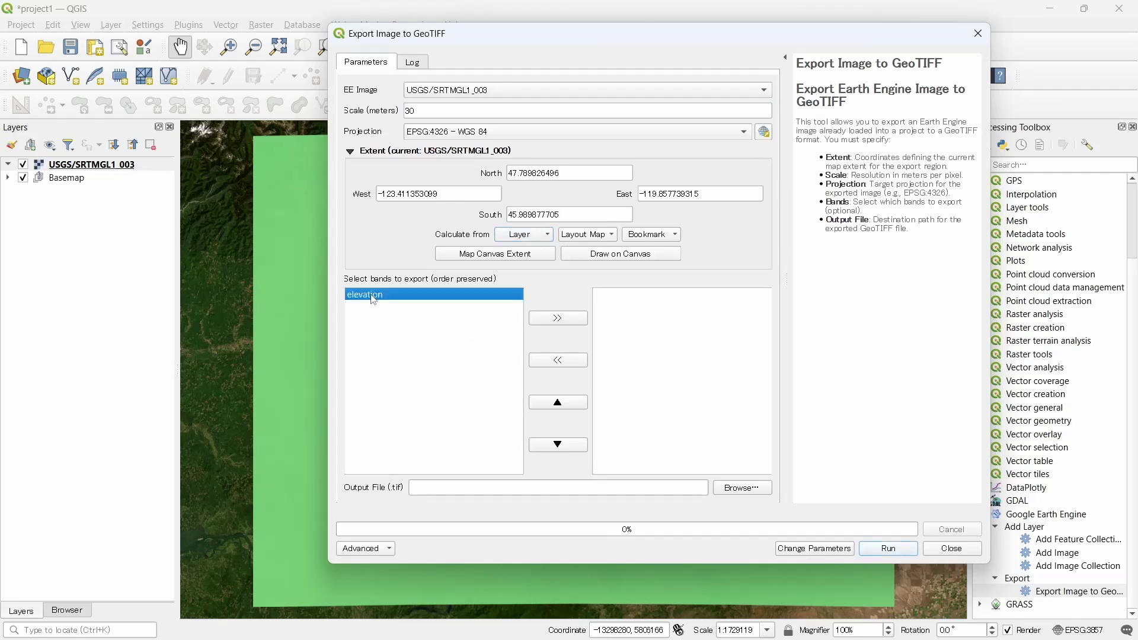
left_click(558, 321)
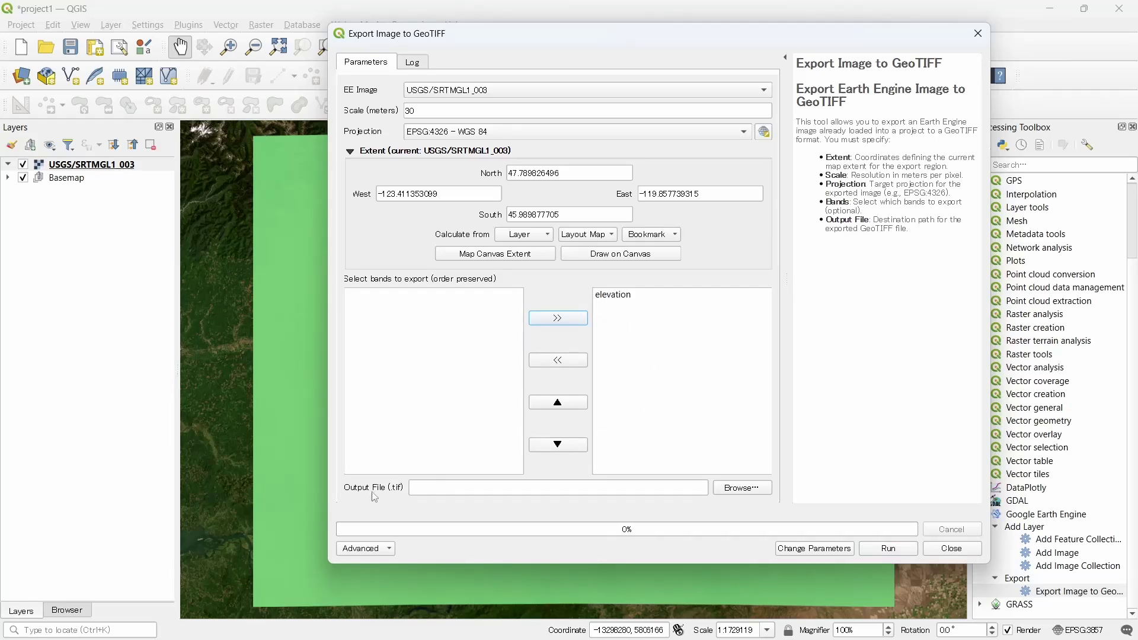
- Save the export's output file as dem.tif in the Desktop's New folder
left_click(740, 489)
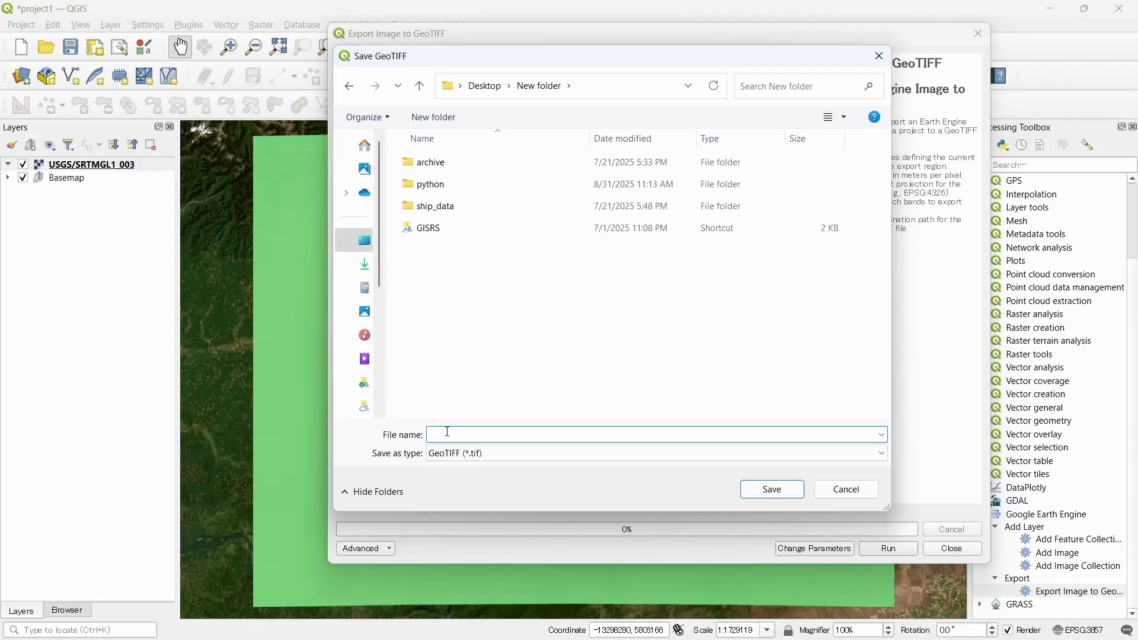
type("dem")
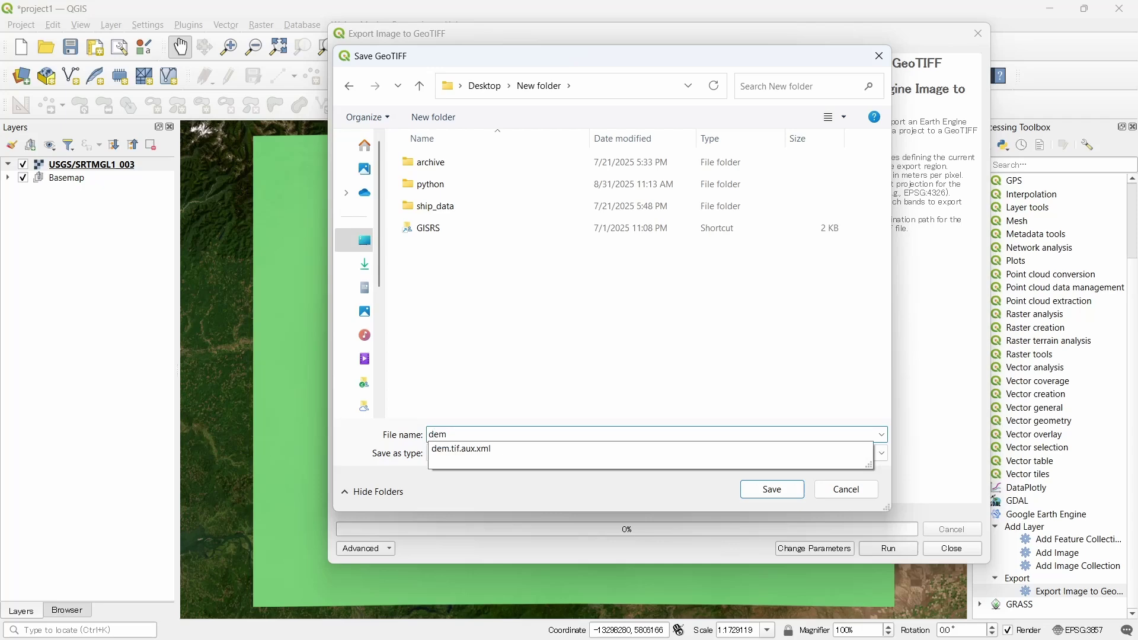
left_click(776, 493)
left_click(772, 493)
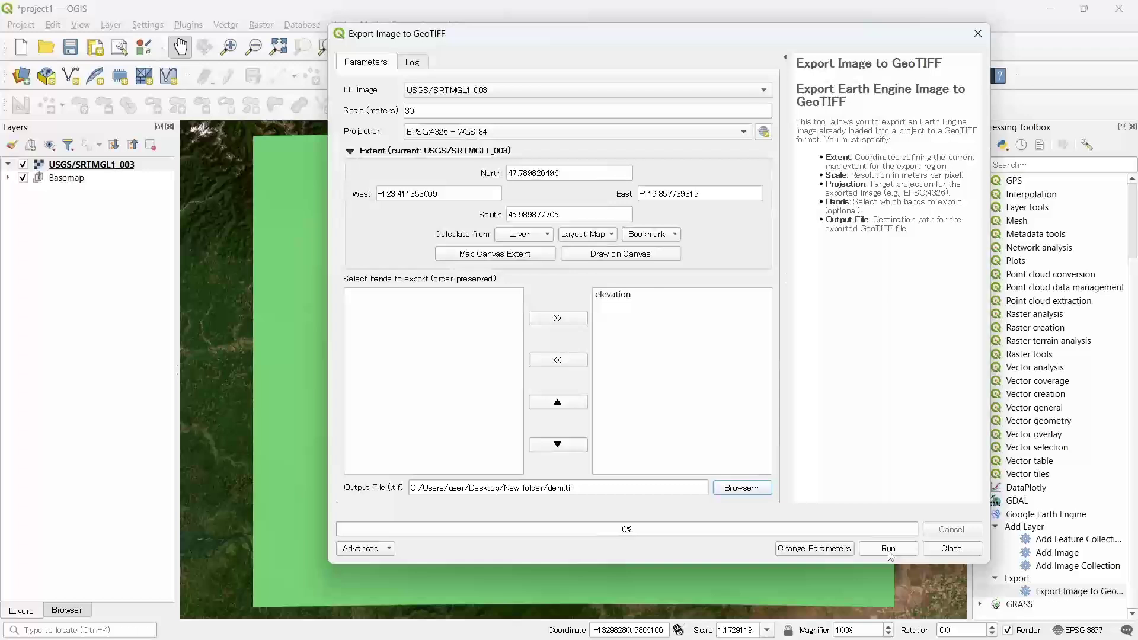
- Run the GeoTIFF export to write dem.tif, then close the tool once finished
left_click(889, 551)
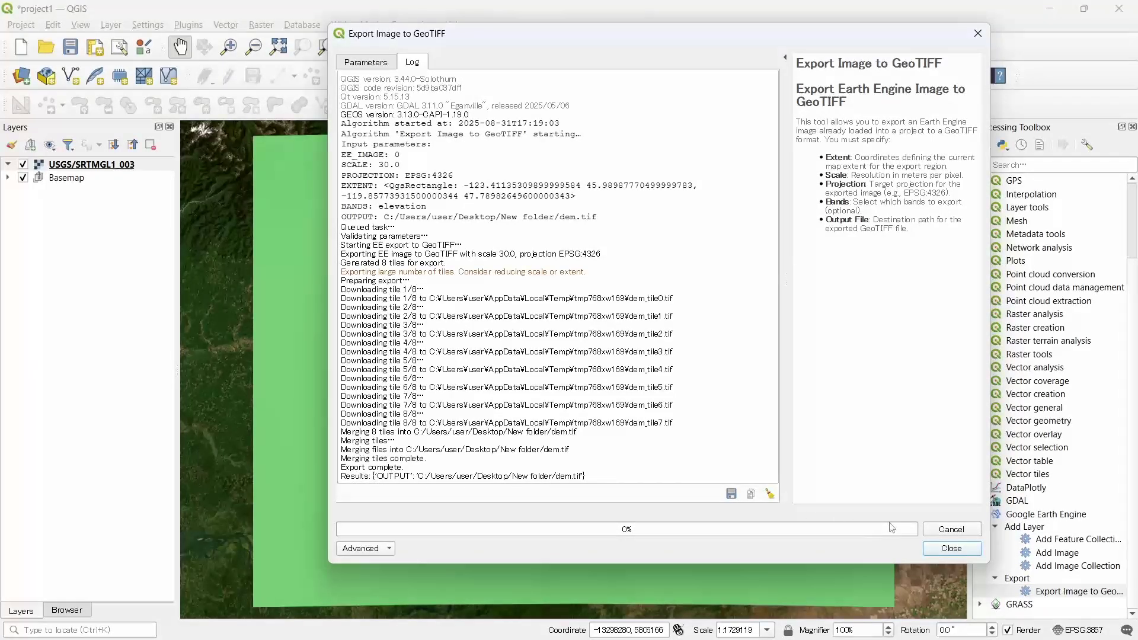
left_click(949, 548)
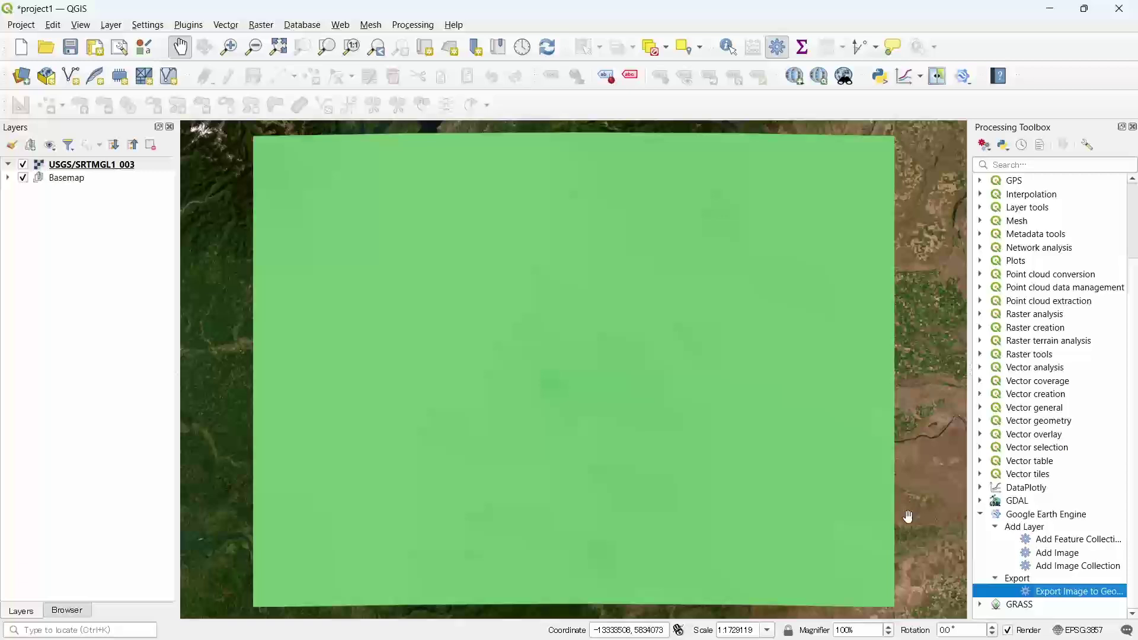
- Add dem.tif from the New folder favourite to the map from the Browser panel
left_click(74, 613)
left_click(23, 166)
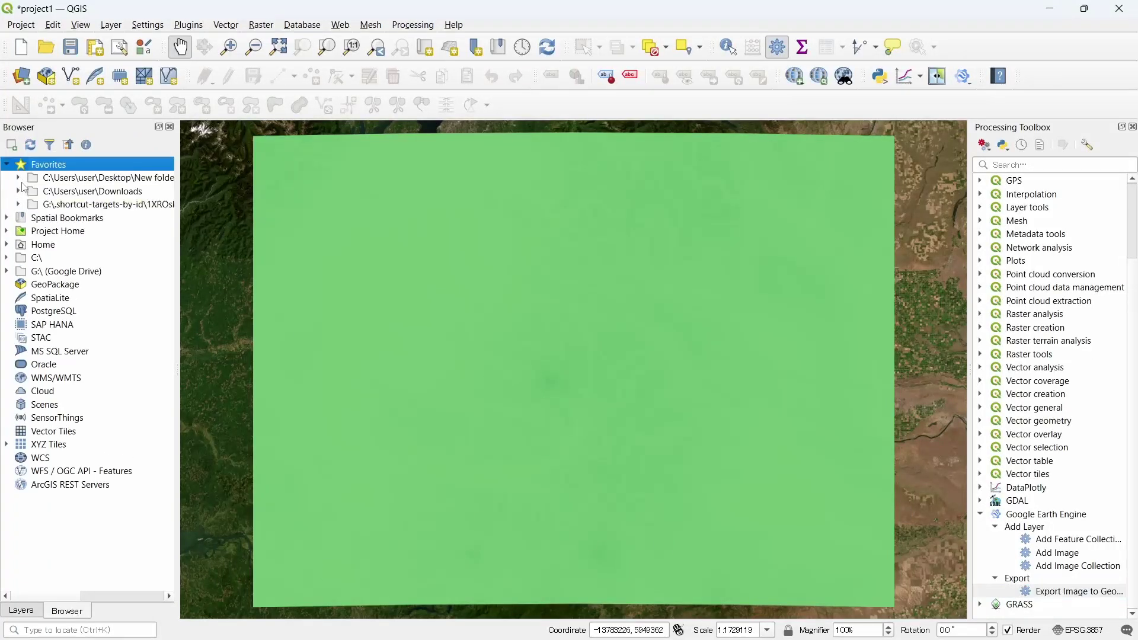
left_click(19, 178)
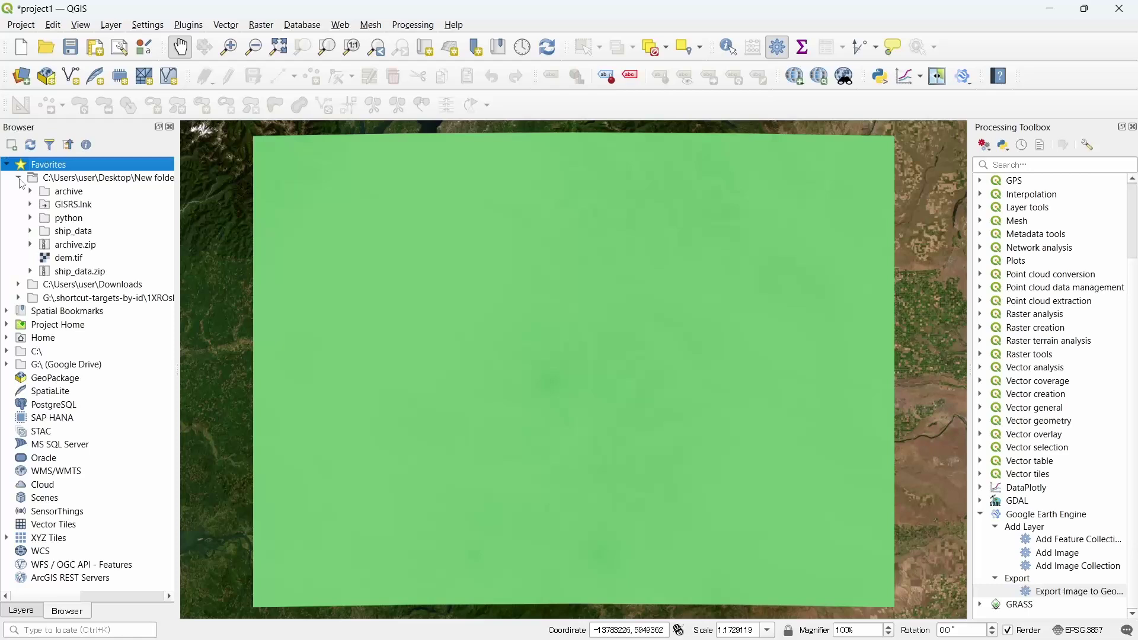
left_click(70, 261)
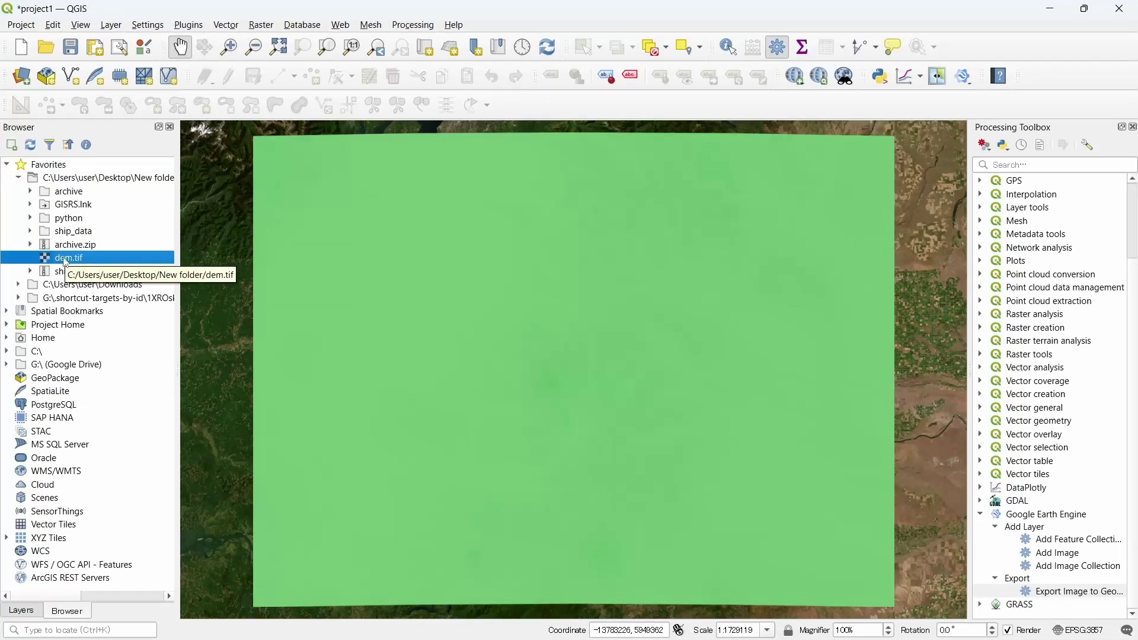
left_click_drag(66, 263, 490, 375)
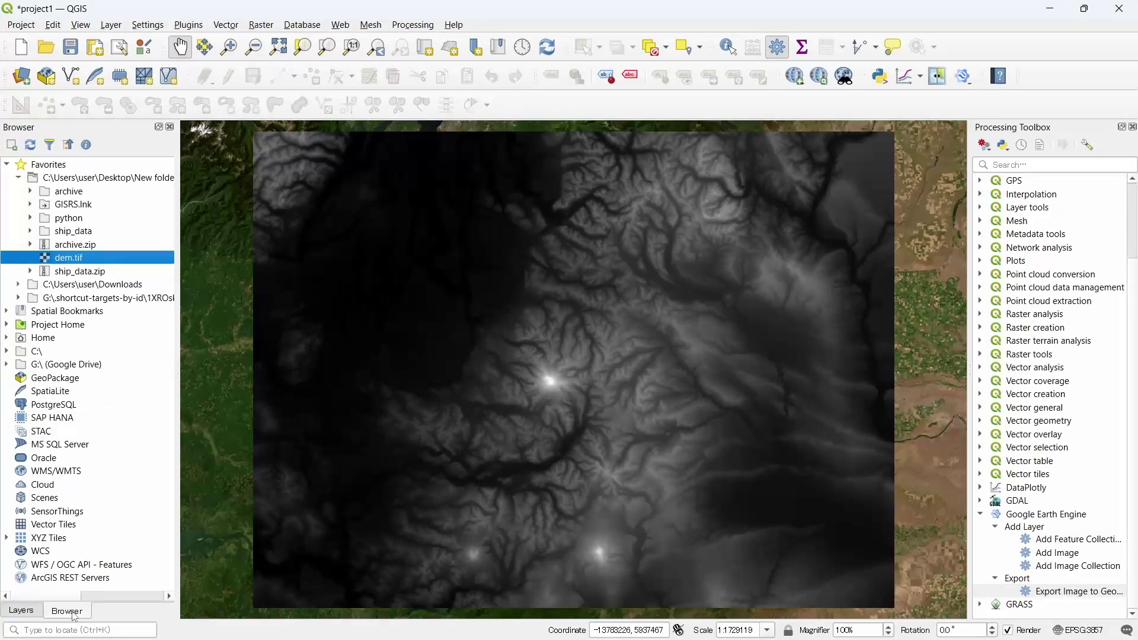
- Remove the USGS/SRTMGL1_003 layer and recentre the map on the DEM
left_click(22, 610)
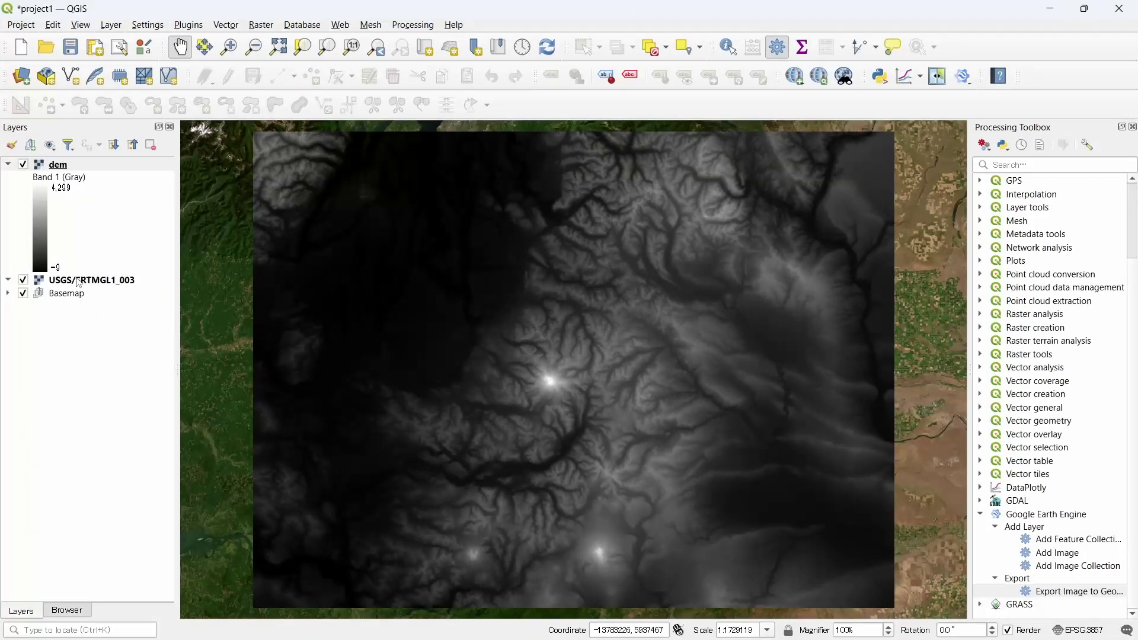
left_click(87, 286)
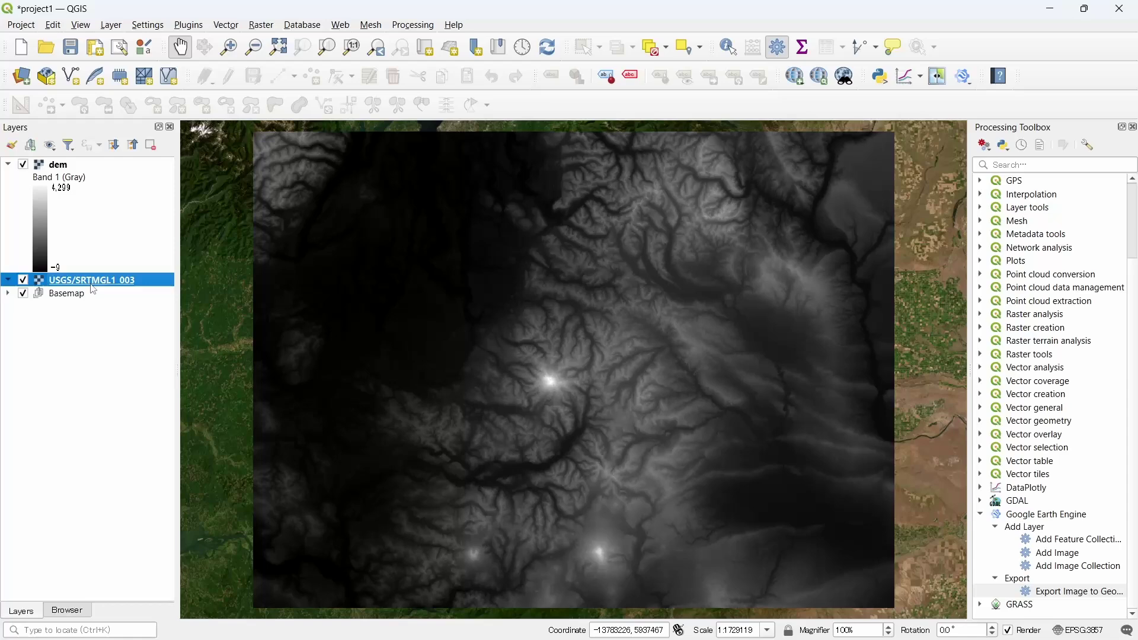
right_click(87, 287)
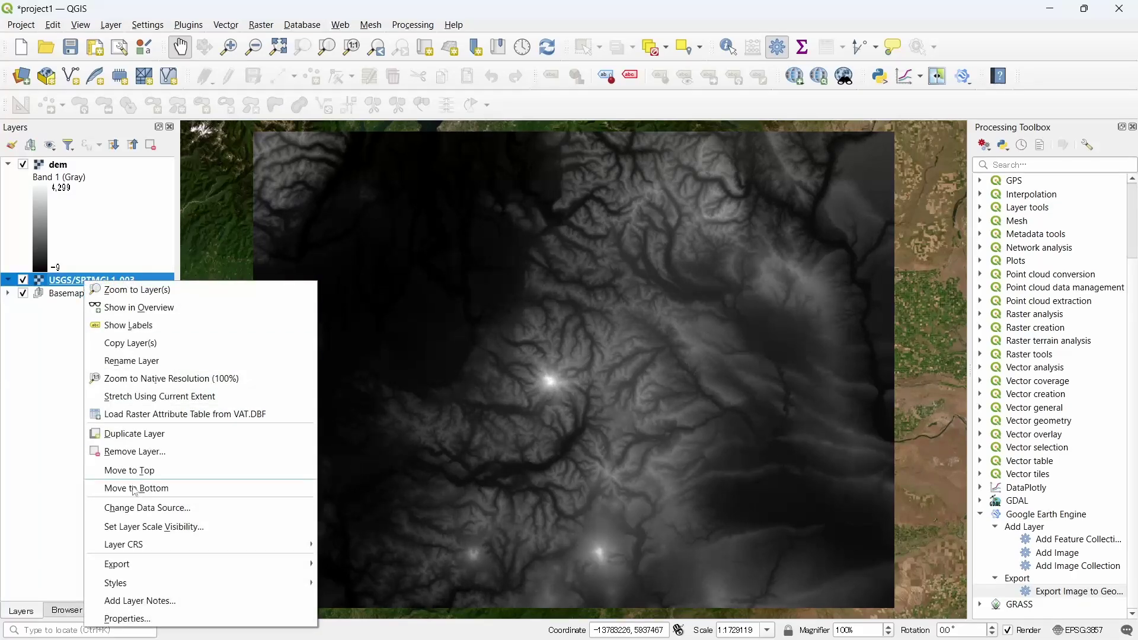
left_click(158, 453)
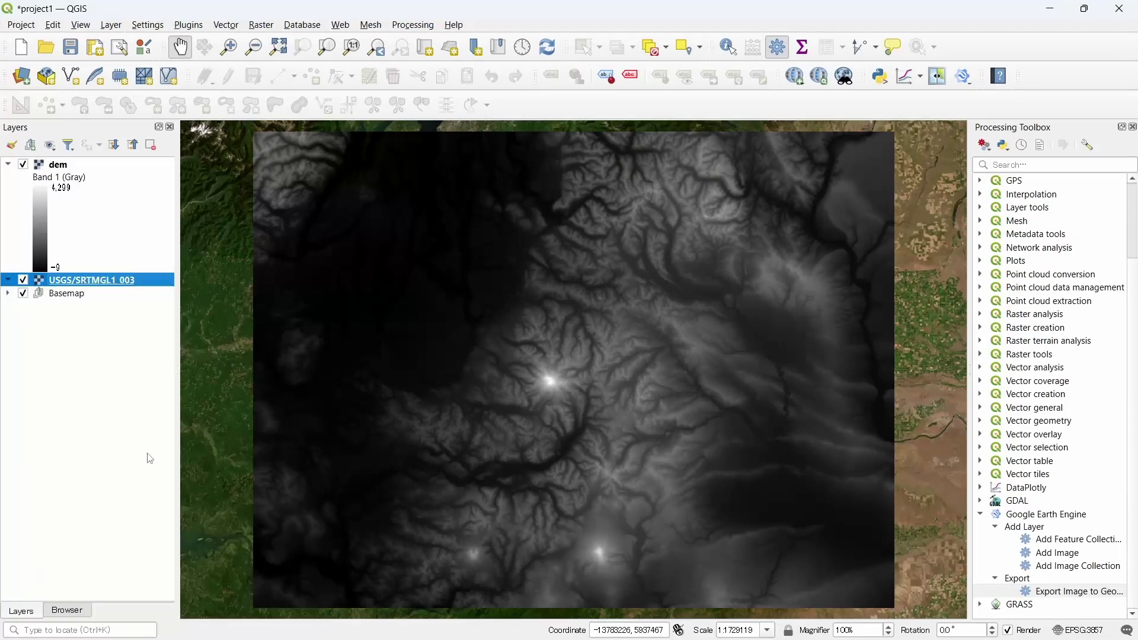
left_click(545, 346)
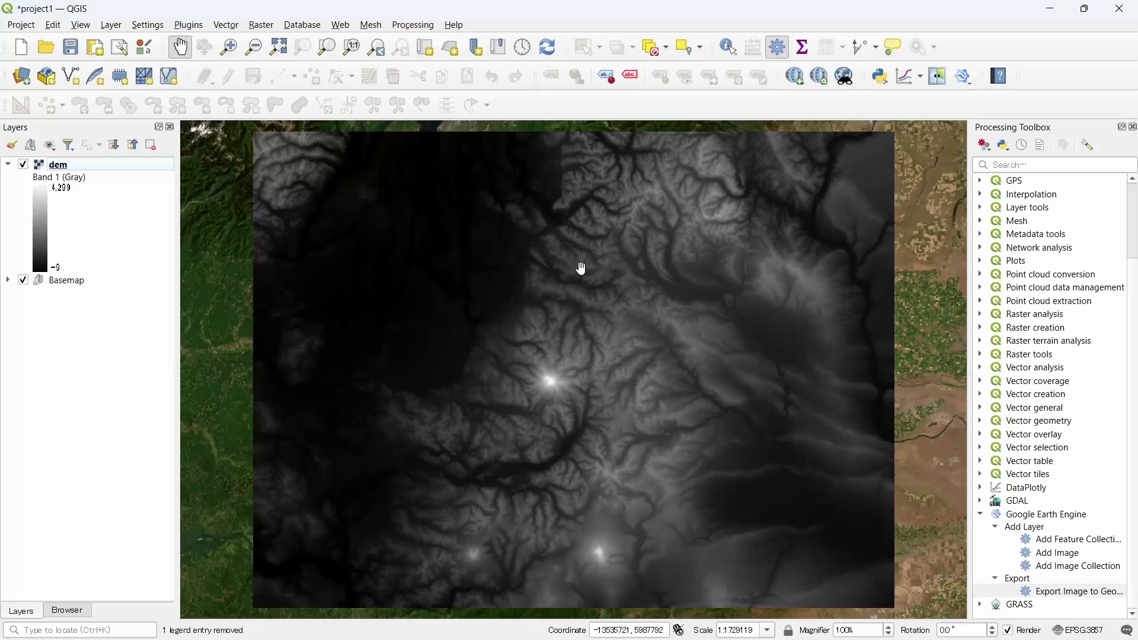
mouse_move(676, 333)
left_mouse_down()
mouse_move(668, 382)
mouse_move(693, 333)
left_mouse_up()
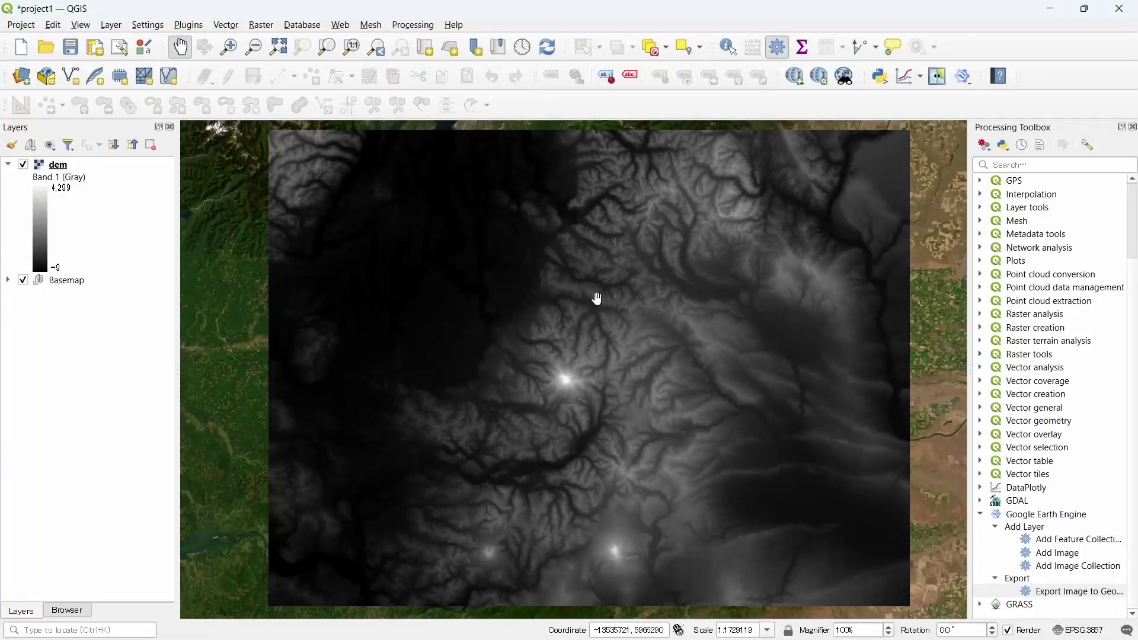
- Render dem as Singleband pseudocolor with Equal Interval classification and apply
right_click(57, 164)
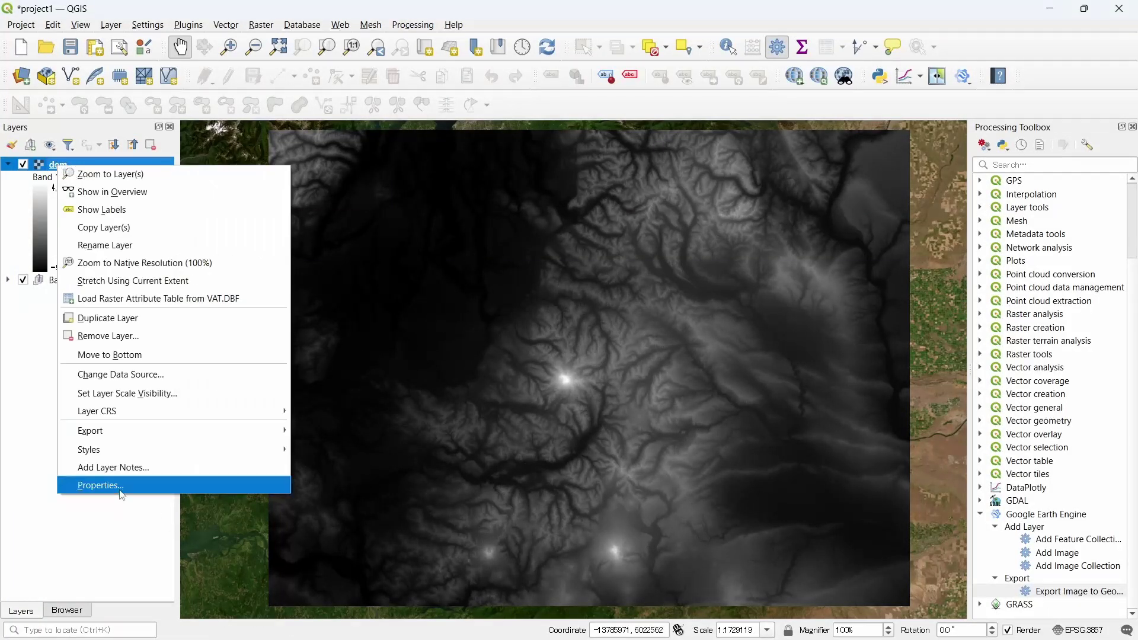
left_click(124, 492)
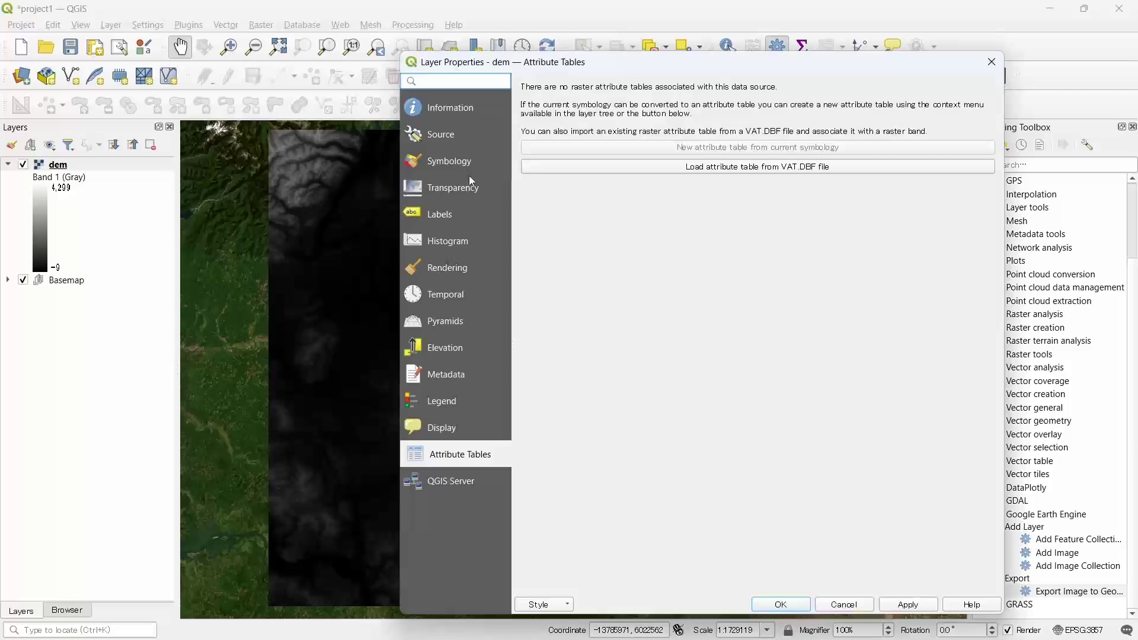
left_click(497, 161)
left_click(627, 104)
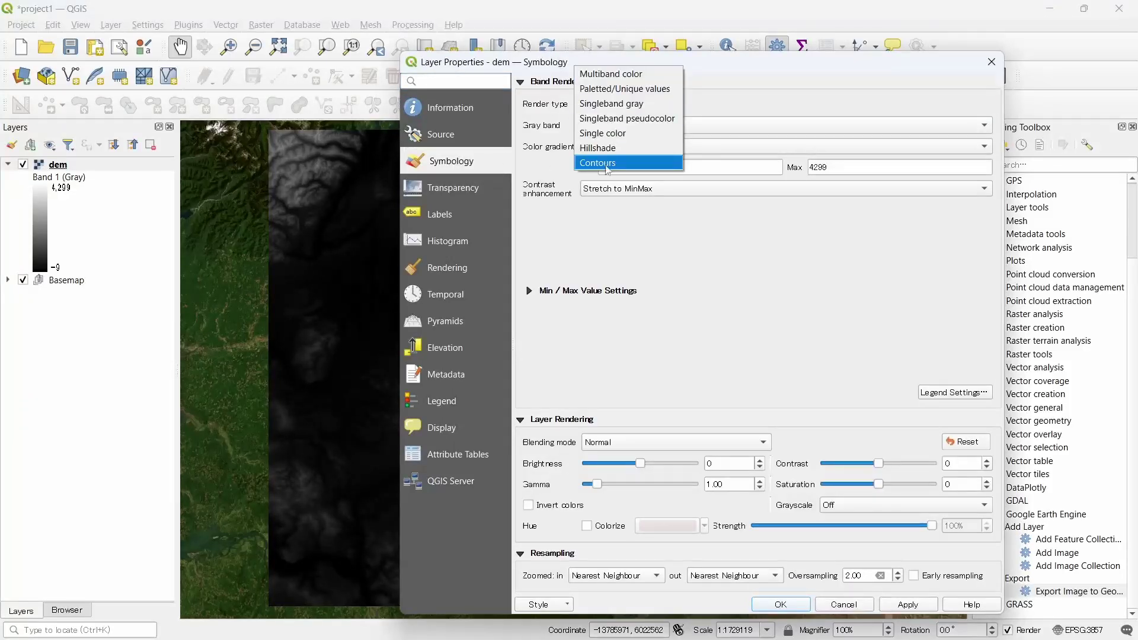
left_click(620, 117)
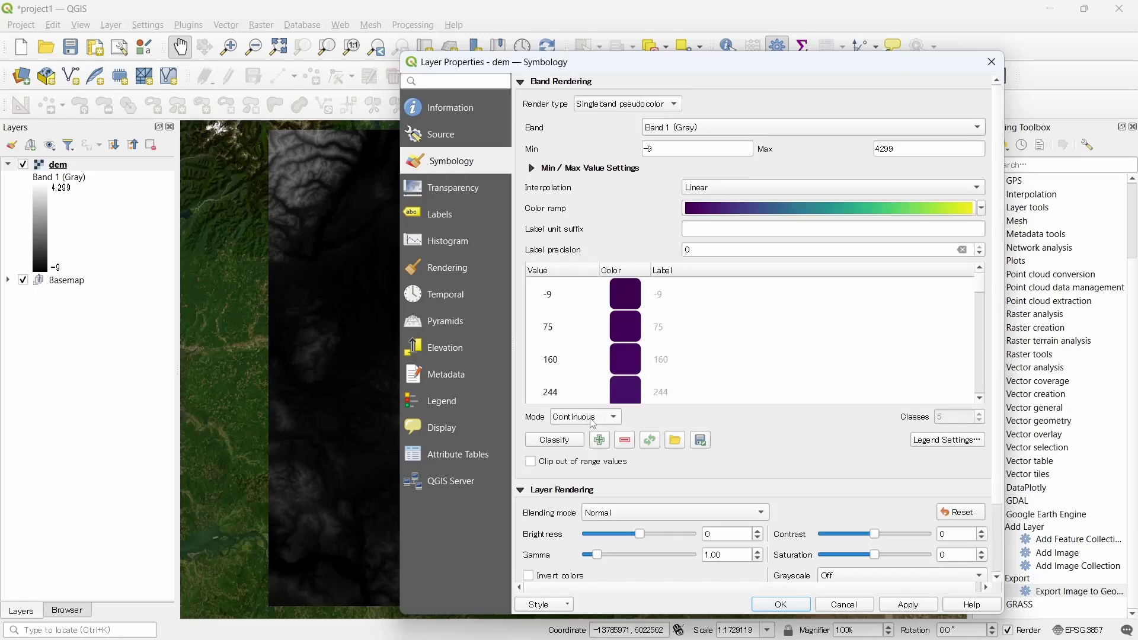
left_click(594, 417)
left_click(570, 431)
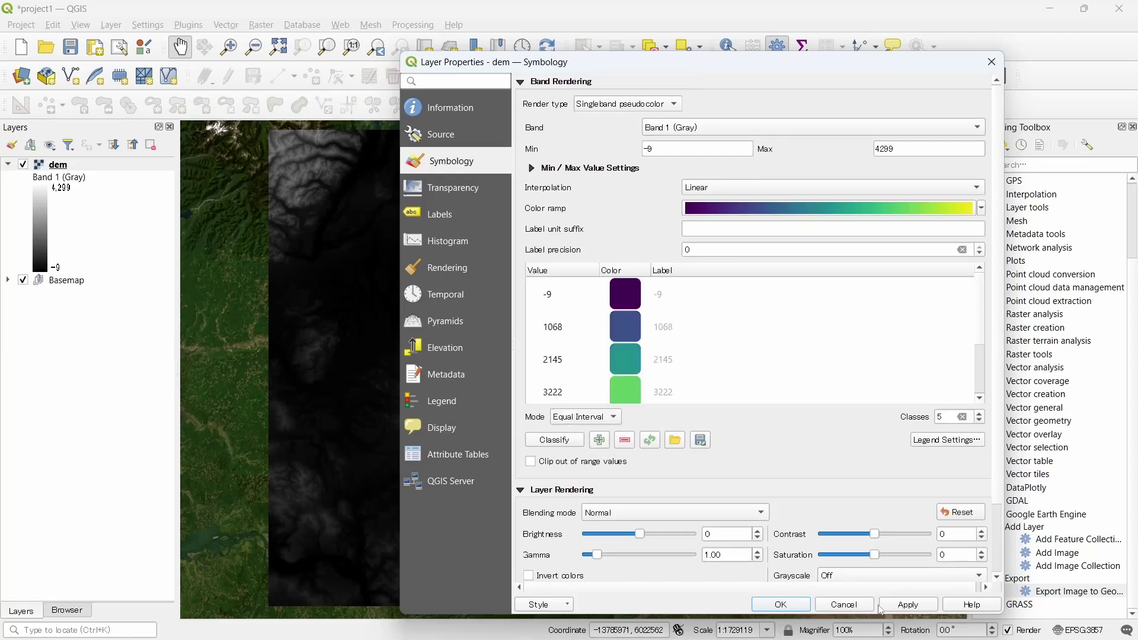
left_click(913, 606)
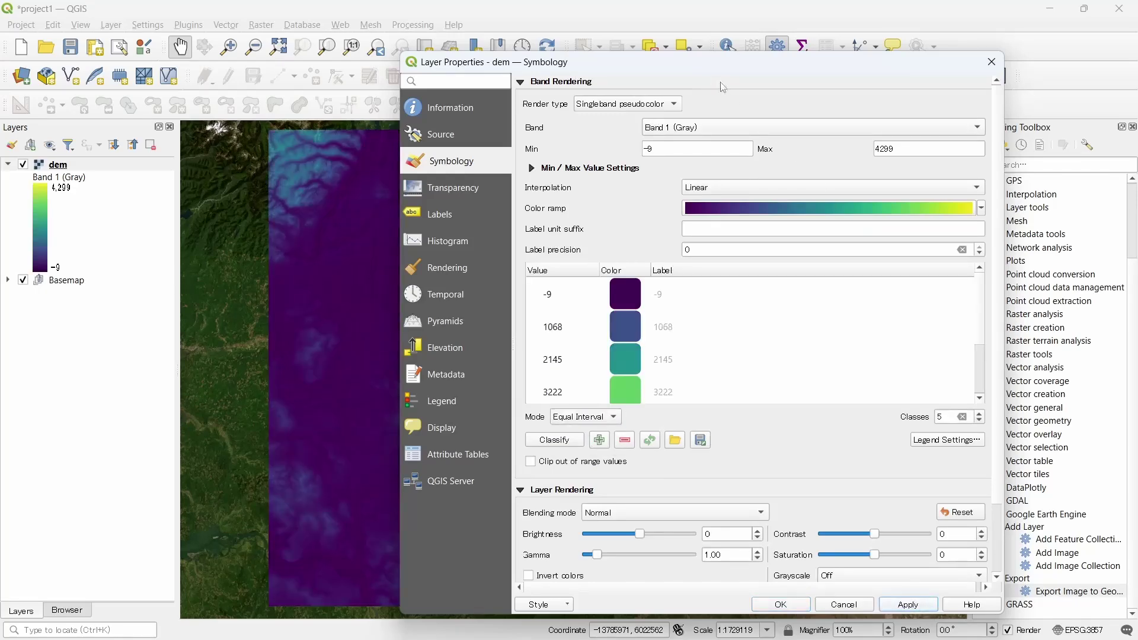
- Preview the dem with inverted colours, then turn inversion back off
left_click_drag(713, 65, 656, 35)
left_click(471, 545)
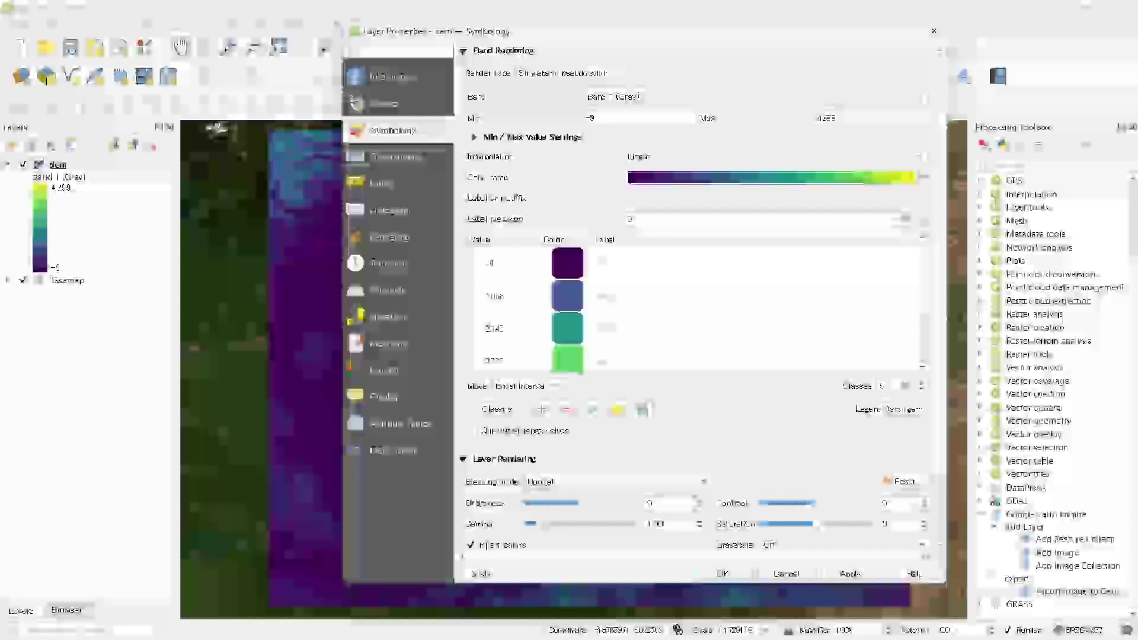
left_click(836, 575)
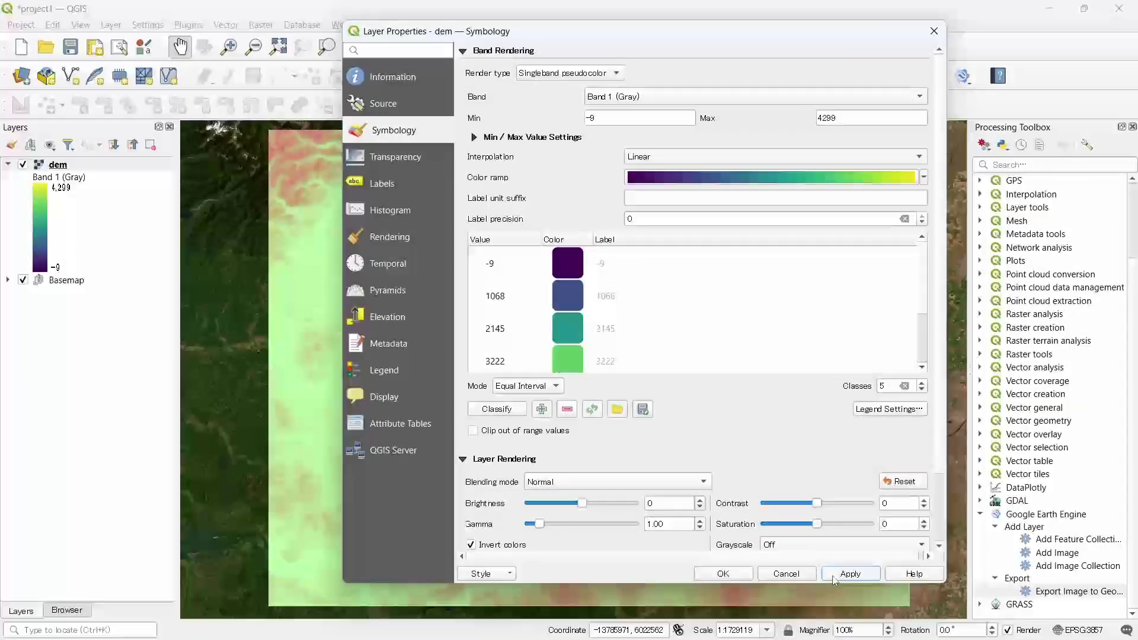
left_click_drag(650, 36, 624, 44)
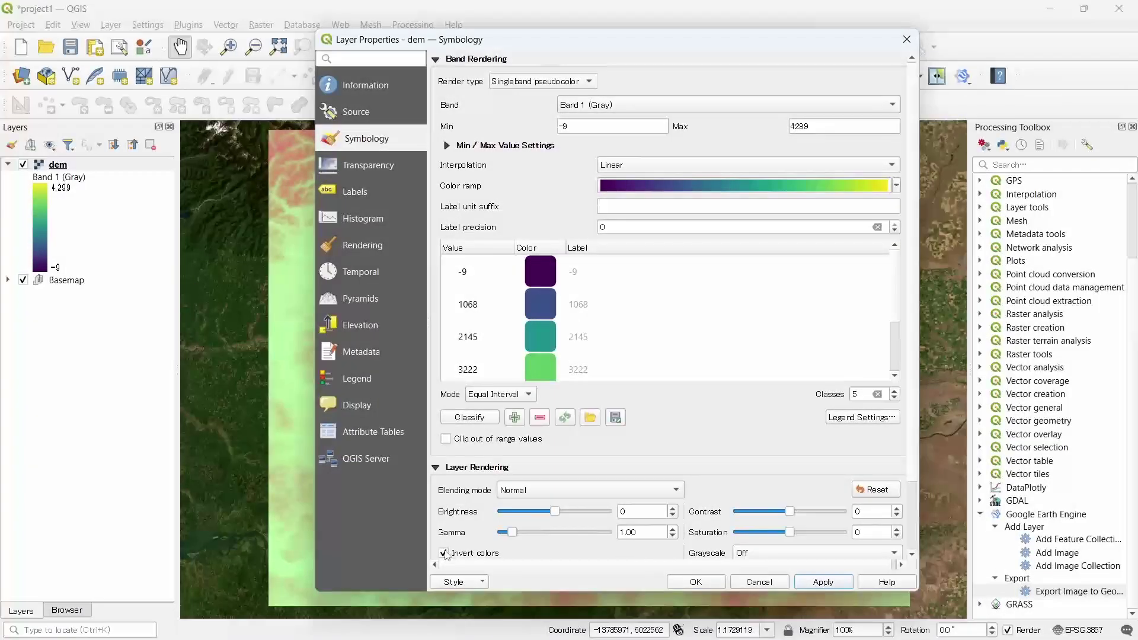
left_click(445, 553)
- Switch the color ramp to Turbo, apply it, and close Layer Properties with OK
left_click(898, 190)
left_click(646, 400)
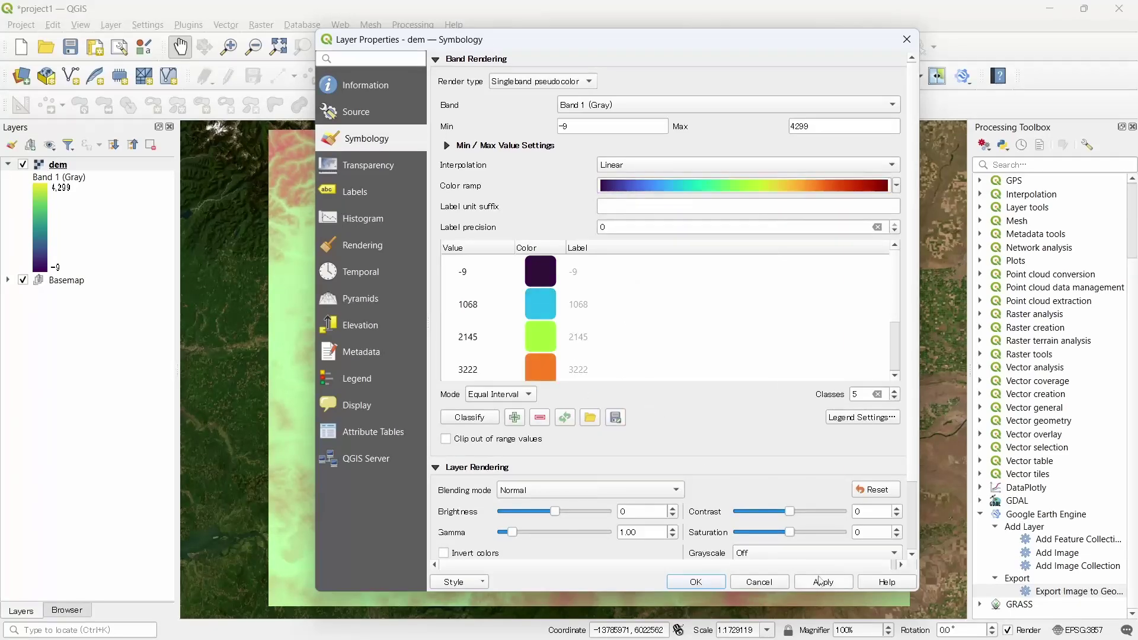
left_click(821, 581)
left_click_drag(562, 42, 1137, 250)
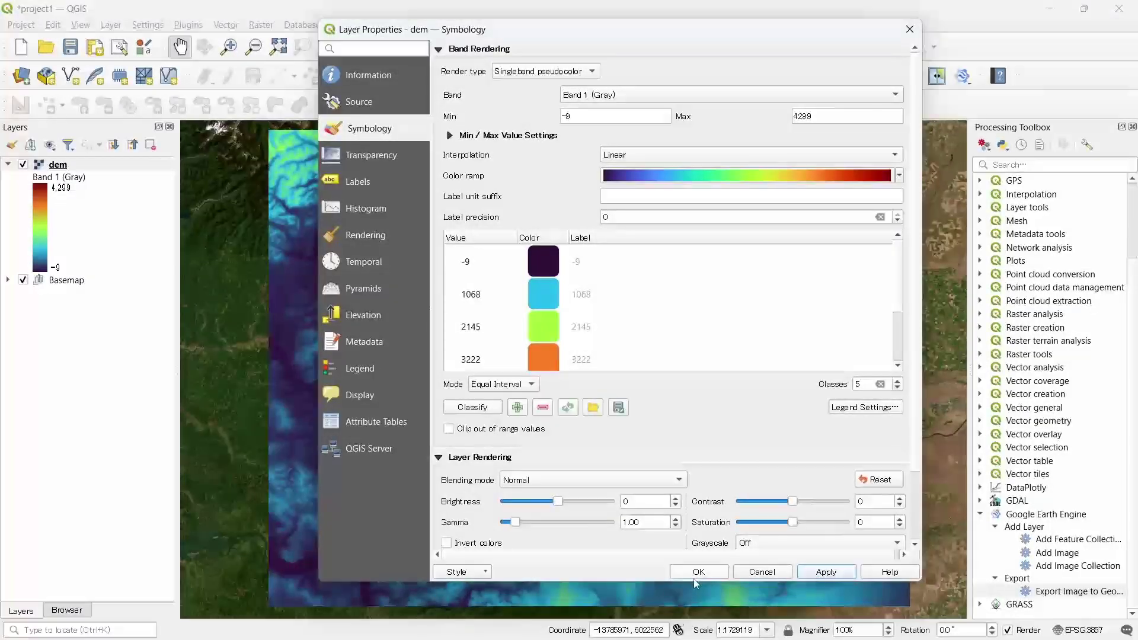
left_click(698, 573)
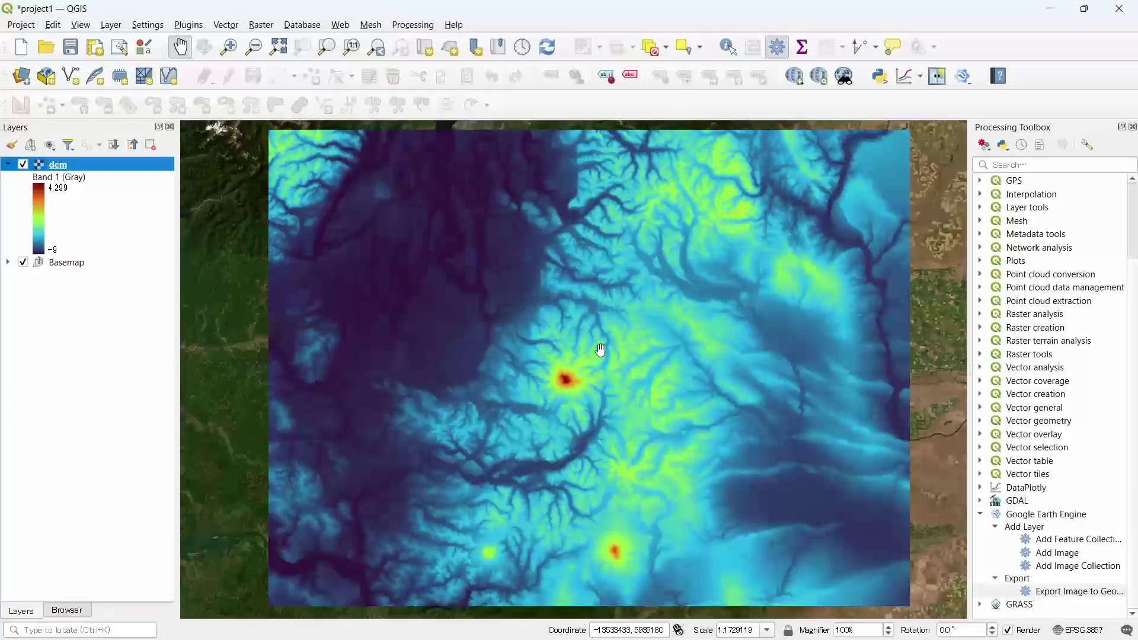
- Zoom in twice on the dark red highest peak in the DEM's centre
scroll(625, 366, "up", 1)
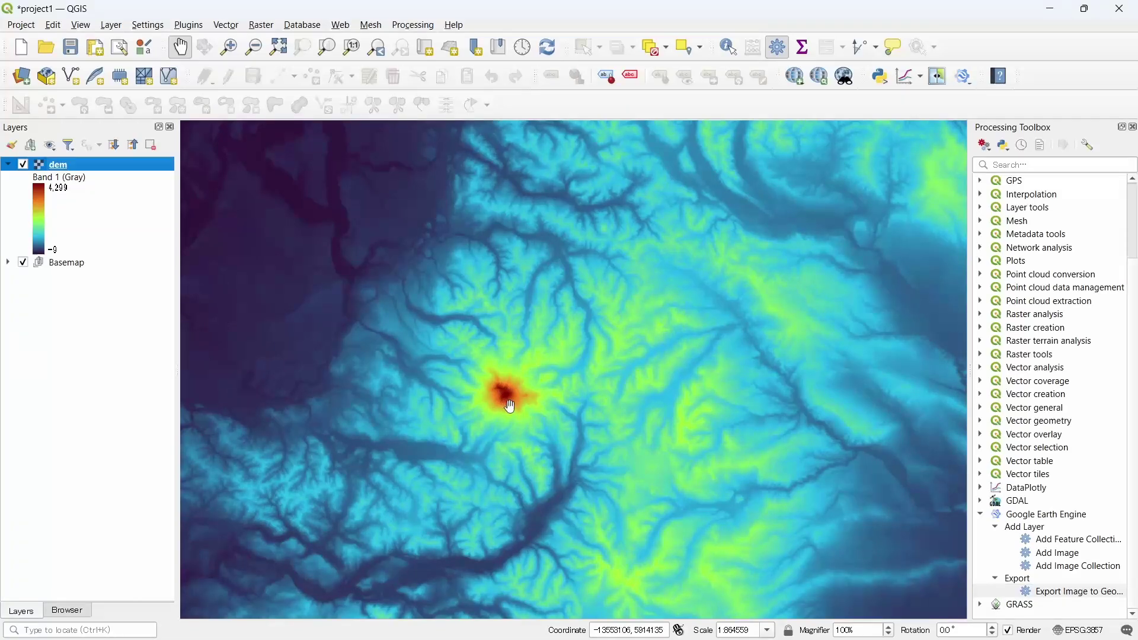
scroll(507, 400, "up", 1)
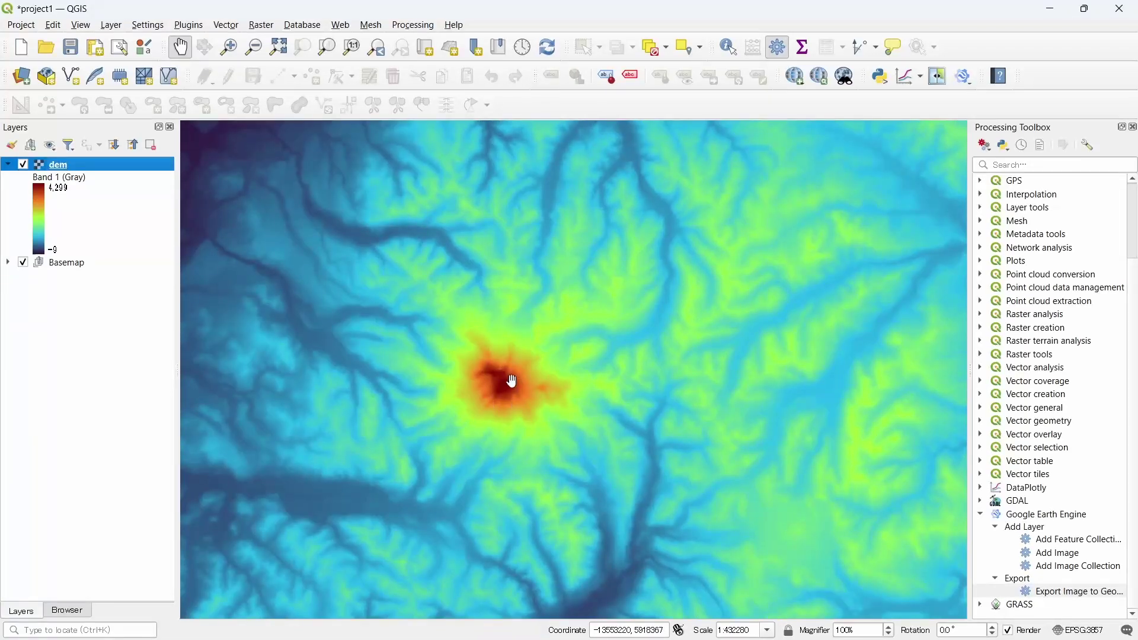